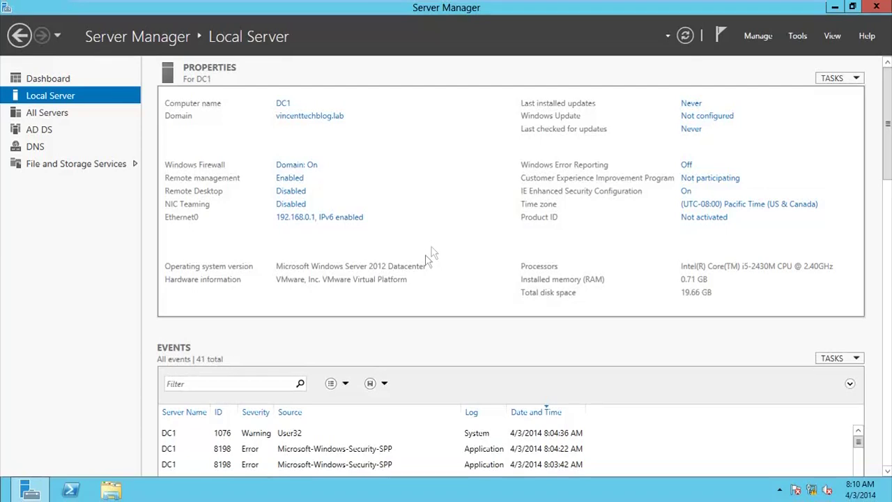
Start adding roles and features, keeping role-based or feature-based installation with DC1 as the destination, and proceed to the server roles.
click(614, 115)
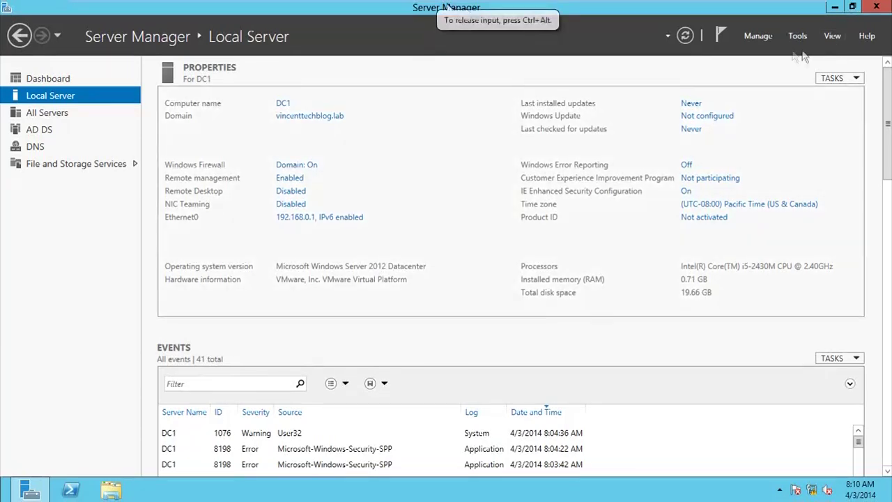
click(762, 39)
click(765, 54)
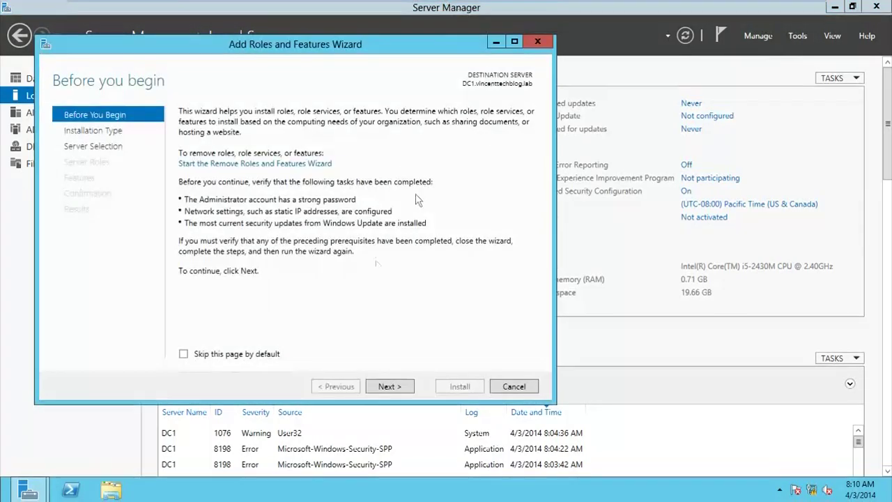
click(403, 386)
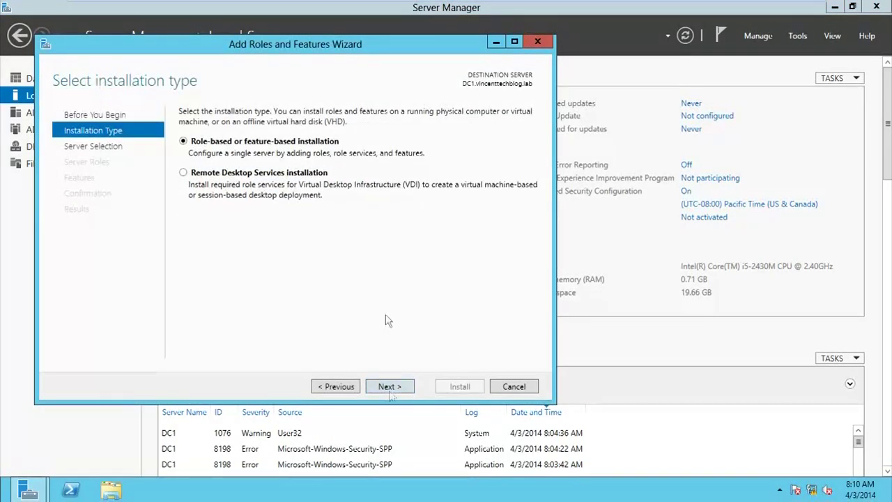
click(394, 389)
click(402, 387)
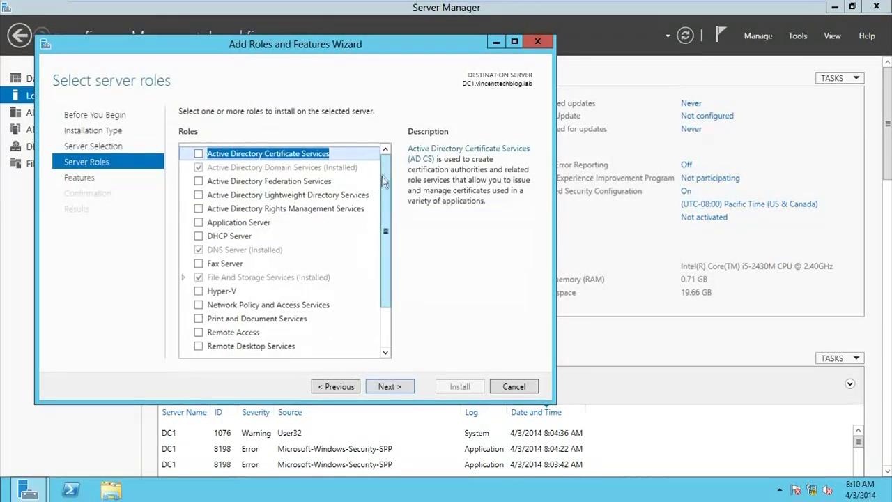
Select the DFS Replication role service with its management tools, plus DFS Namespaces, under File and iSCSI Services.
scroll(313, 265, down, 2)
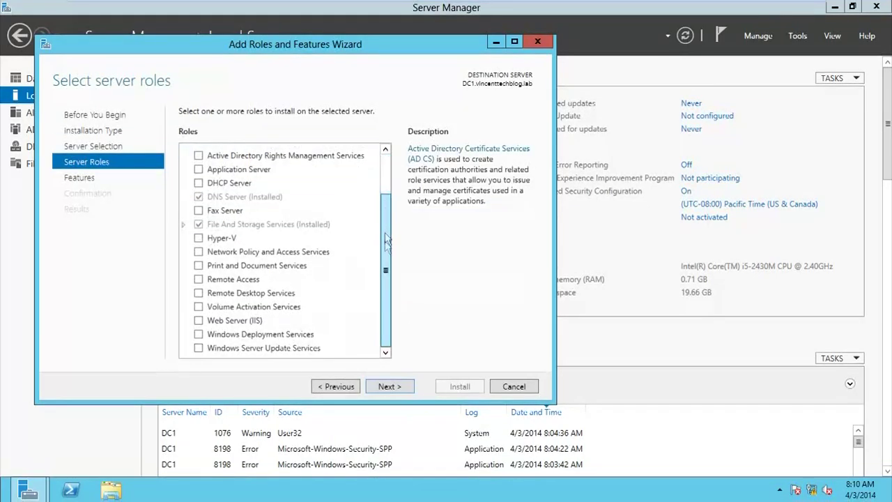
click(183, 224)
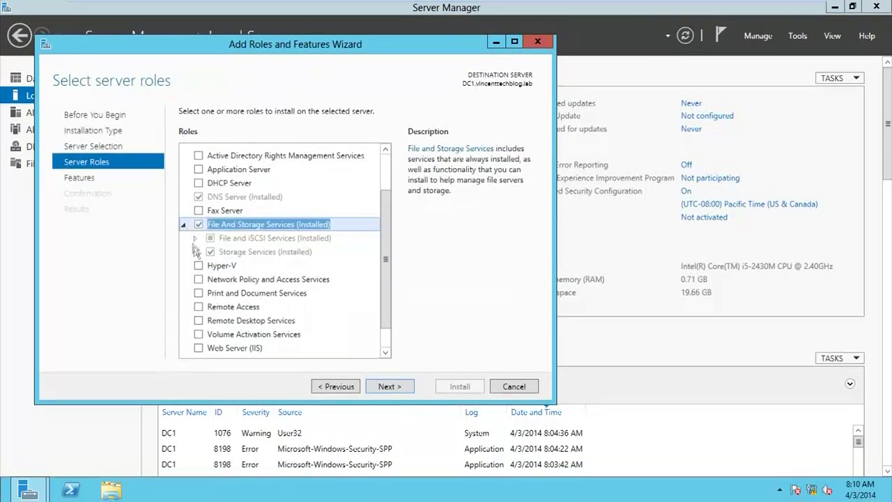
click(195, 239)
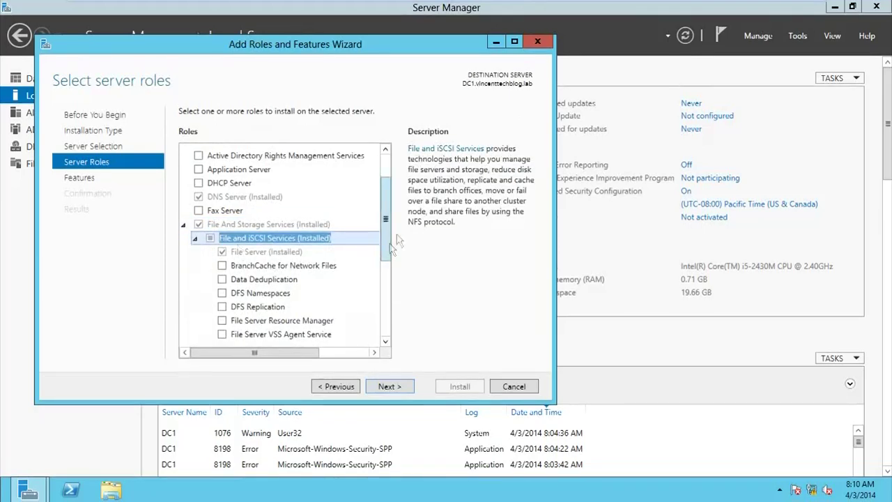
drag(389, 221, 389, 251)
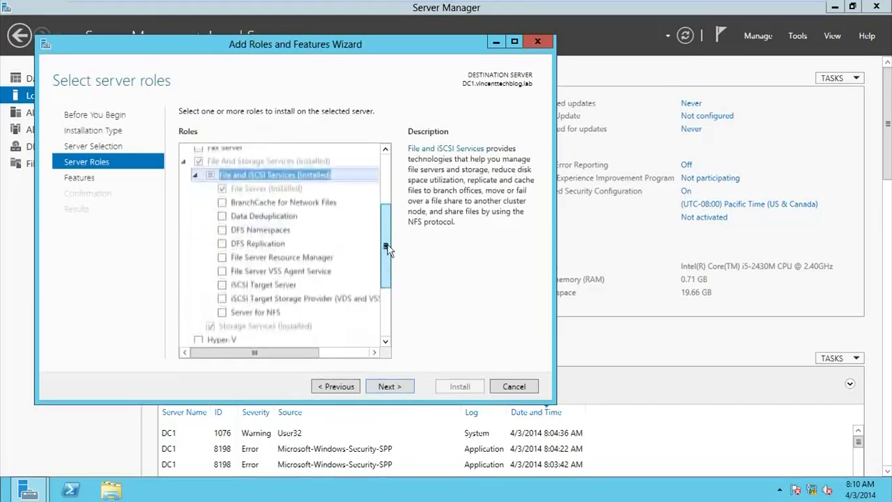
click(221, 244)
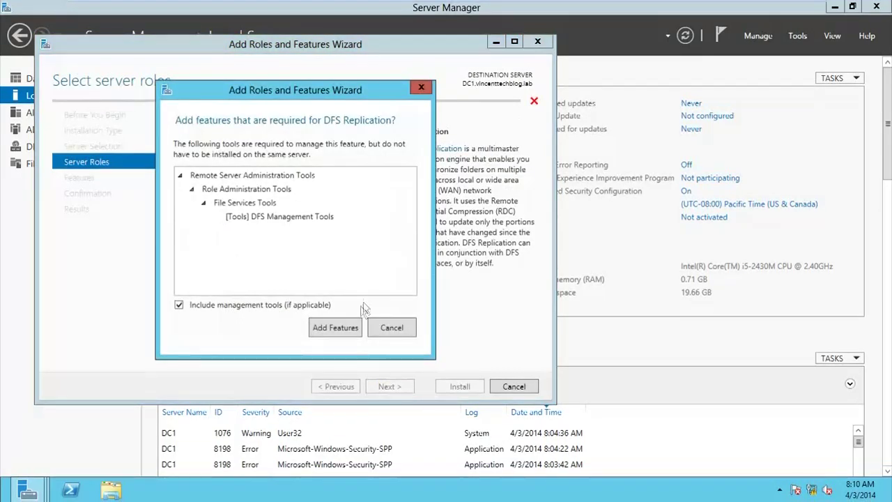
click(341, 326)
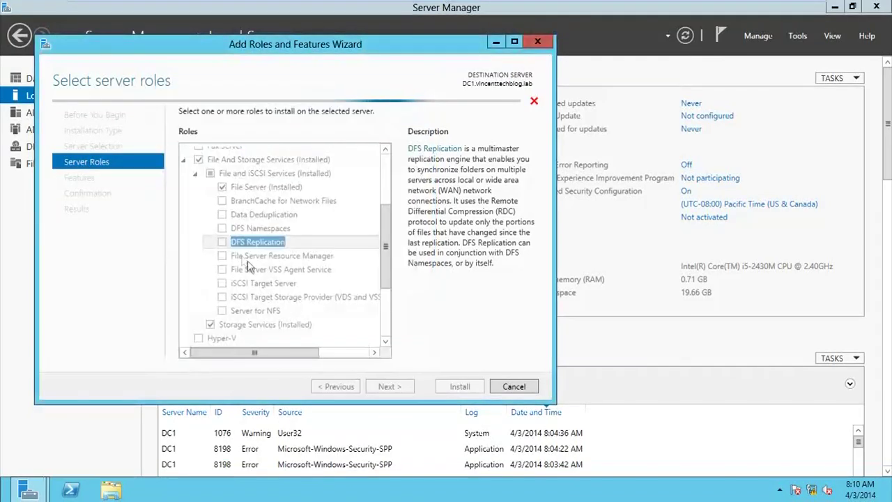
click(222, 228)
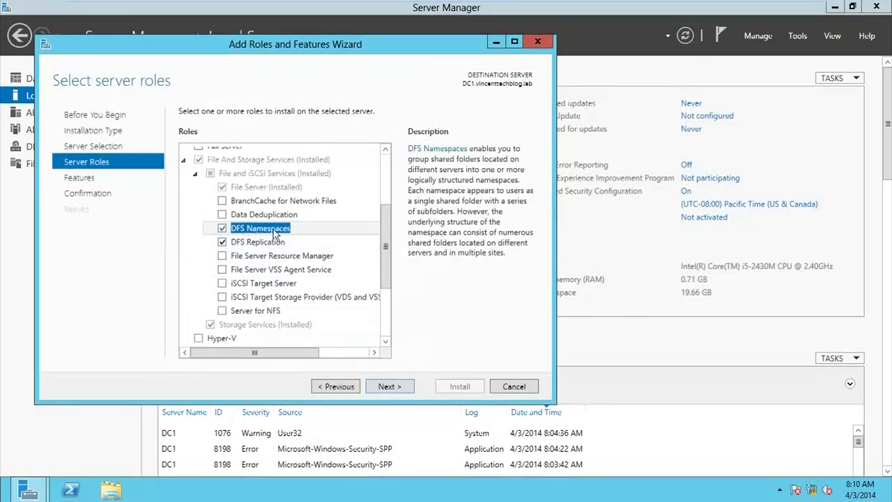
Install the selected DFS role services without adding any further features.
click(389, 387)
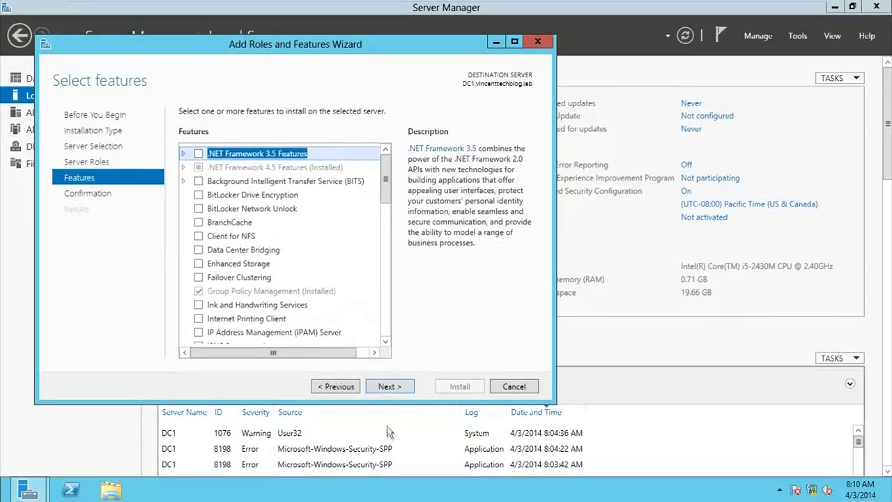
click(382, 388)
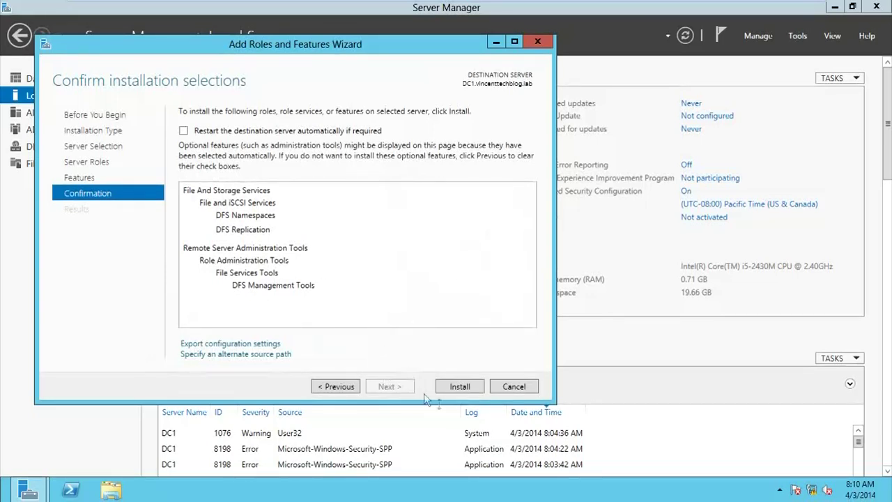
click(459, 386)
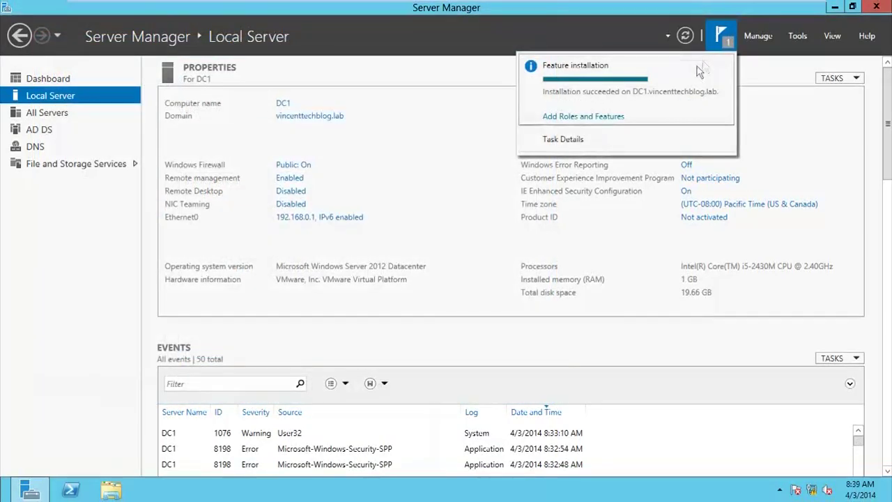
Open the DFS Management console and widen its window.
click(798, 37)
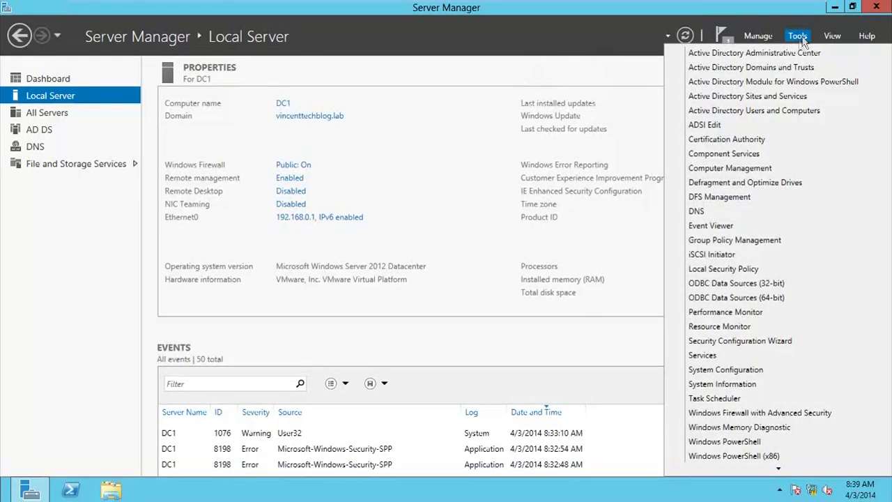
click(719, 200)
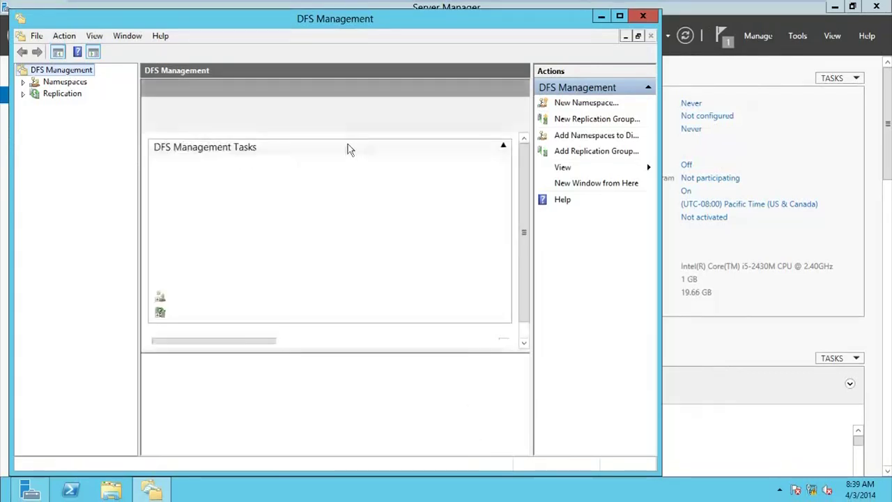
drag(659, 174, 802, 175)
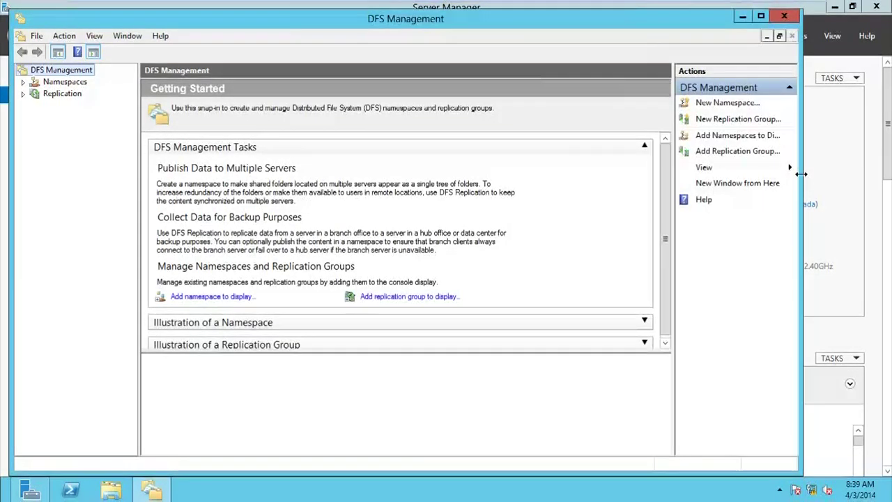
Examine the Namespaces and Replication nodes in the console tree, expanding Replication.
click(39, 83)
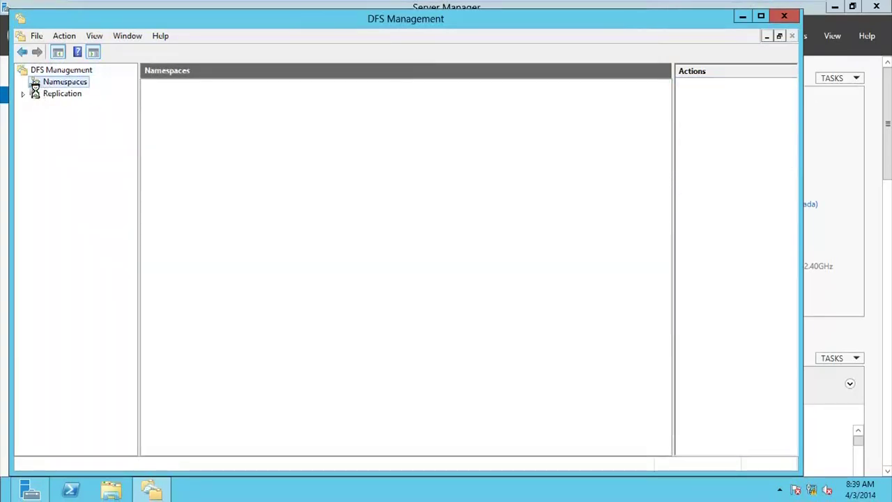
click(38, 94)
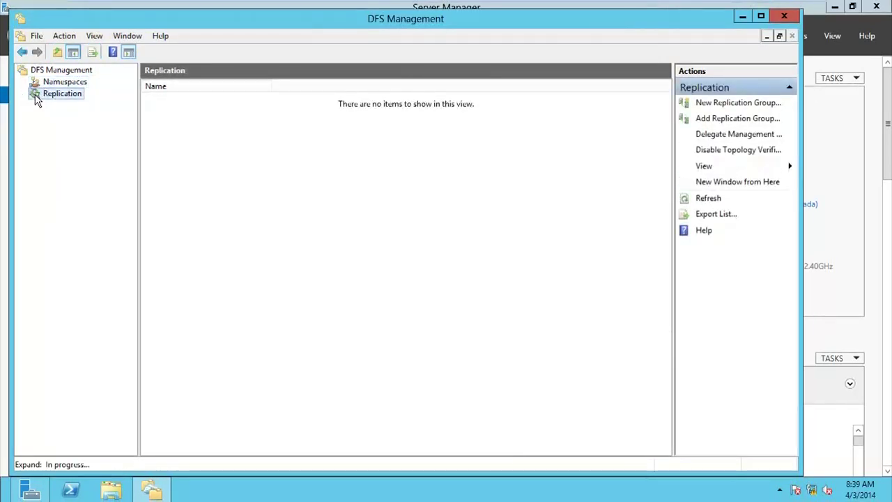
click(47, 84)
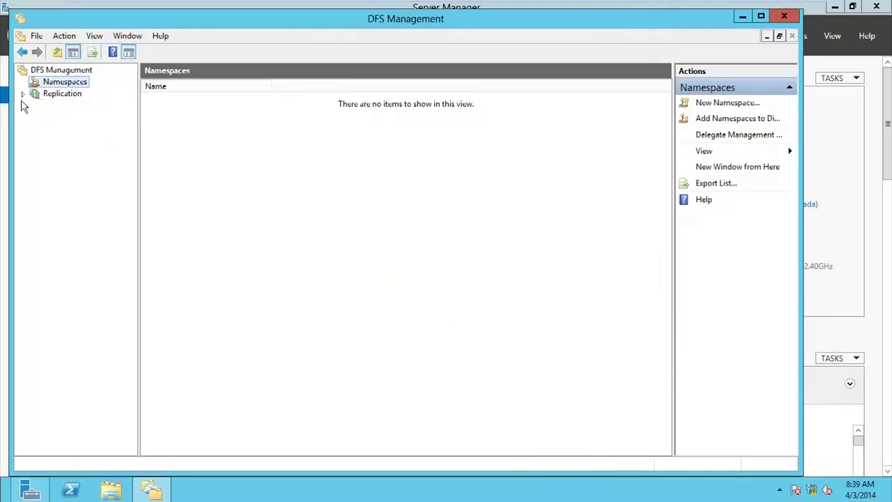
click(23, 93)
click(54, 94)
click(65, 84)
Start a new namespace and choose DC1 from the domain's computers as the namespace server.
right_click(65, 85)
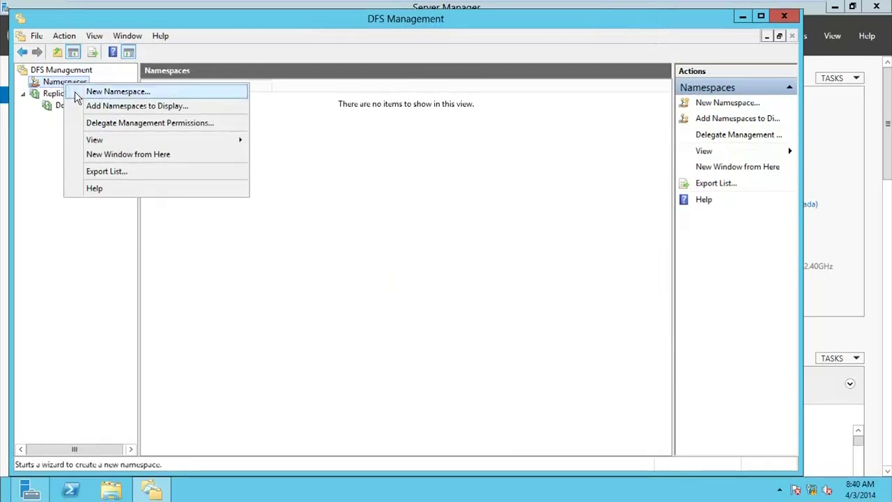
click(75, 92)
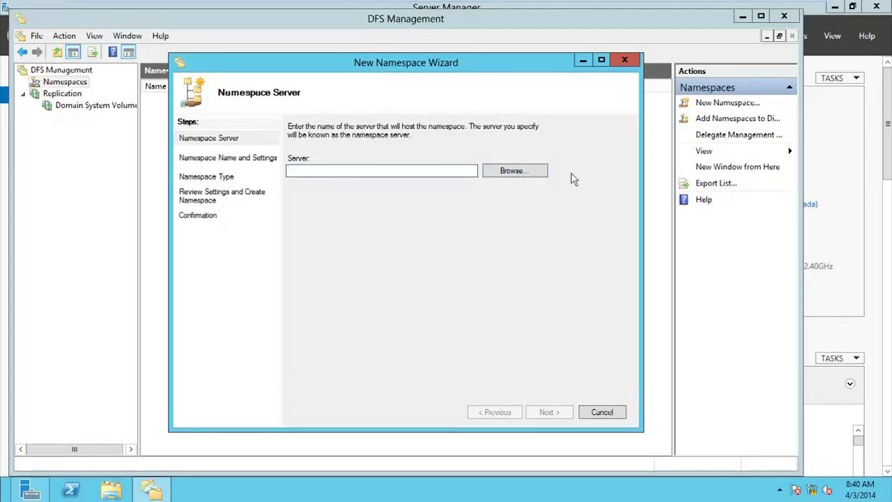
click(541, 173)
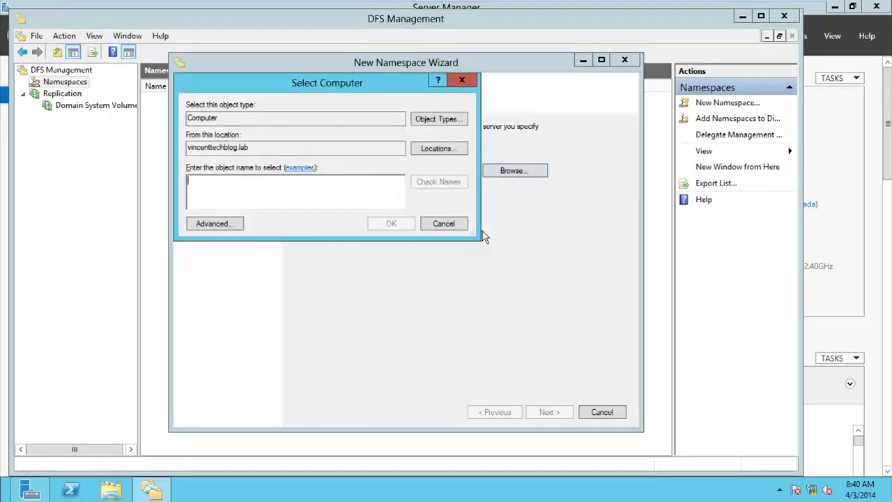
click(215, 224)
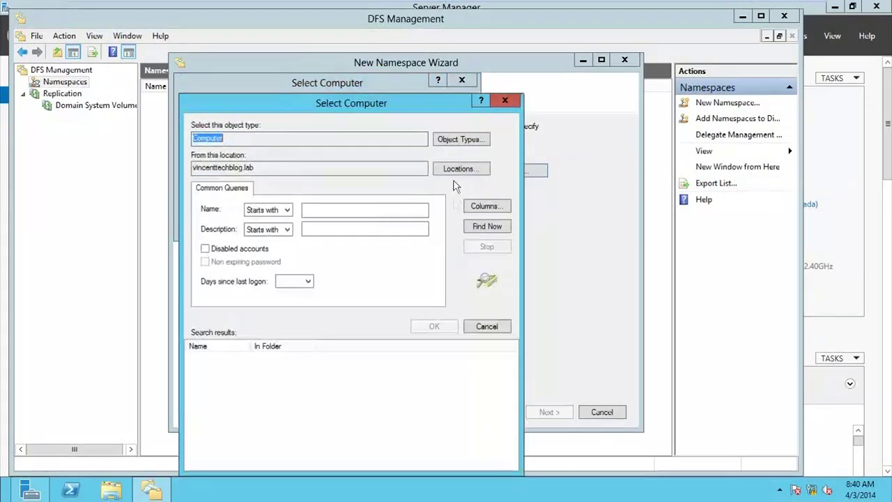
click(492, 226)
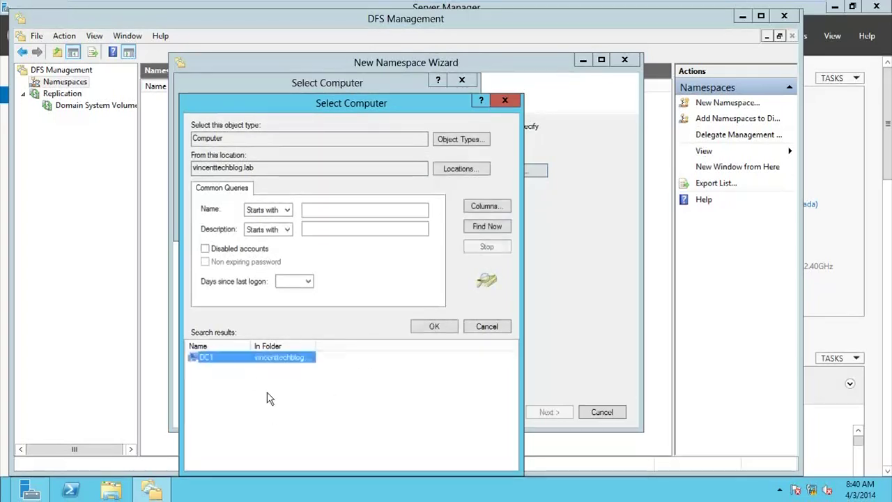
double_click(223, 359)
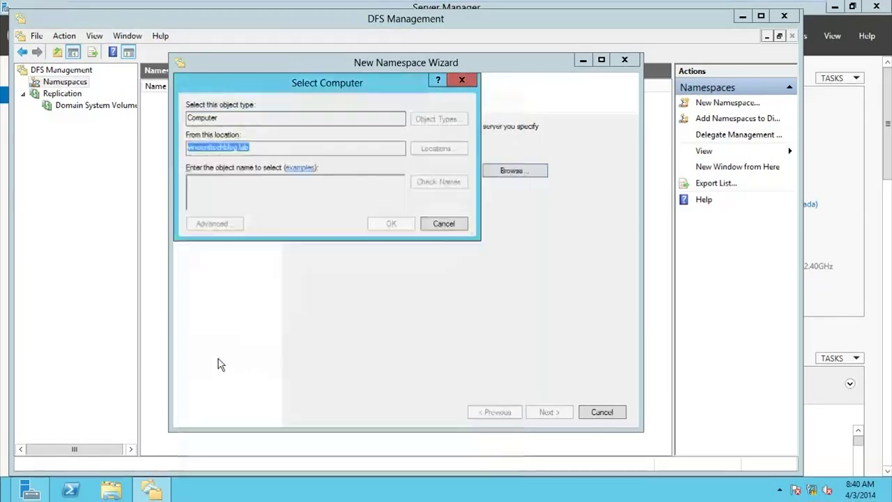
click(391, 224)
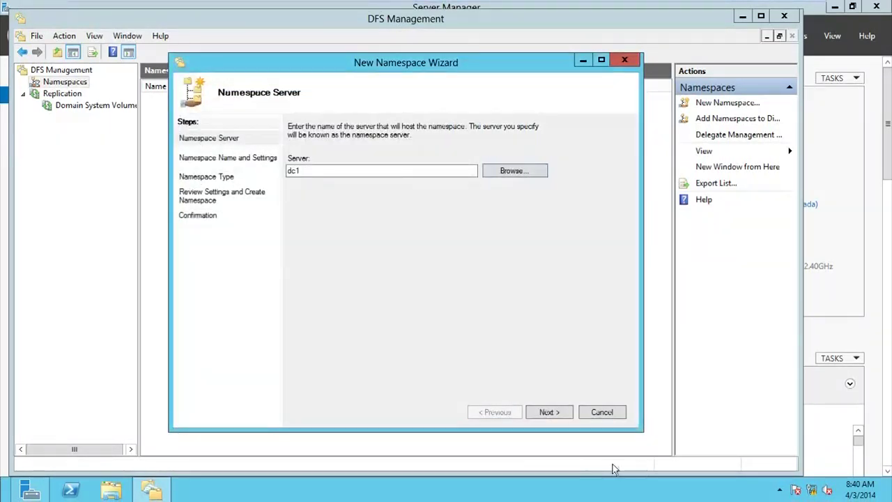
click(543, 413)
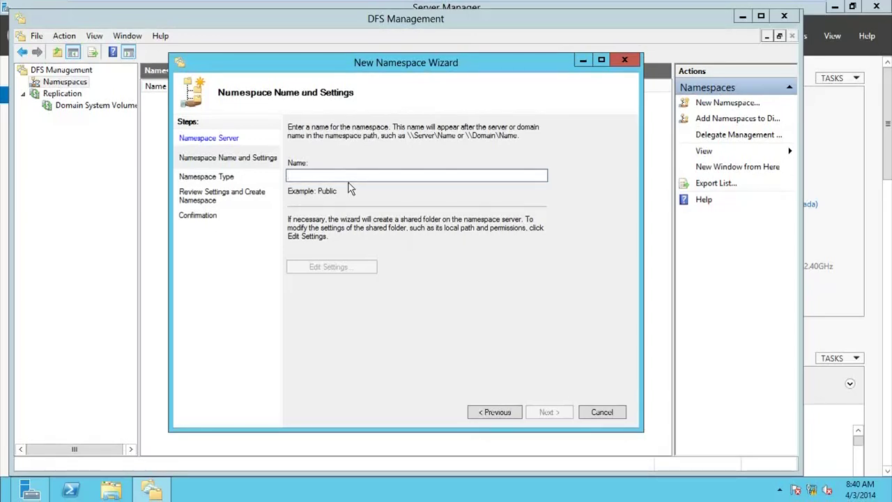
Name the new namespace VincentTechFiles.
text(Vincent)
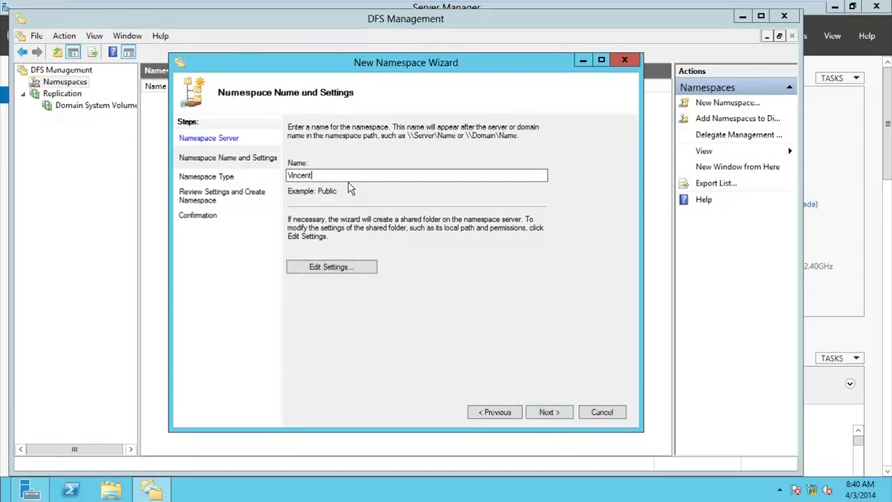
text(Files)
text(Tech)
text(Fi)
Set the shared folder permissions to administrators full access and other users read and write, and continue to the namespace type.
click(303, 269)
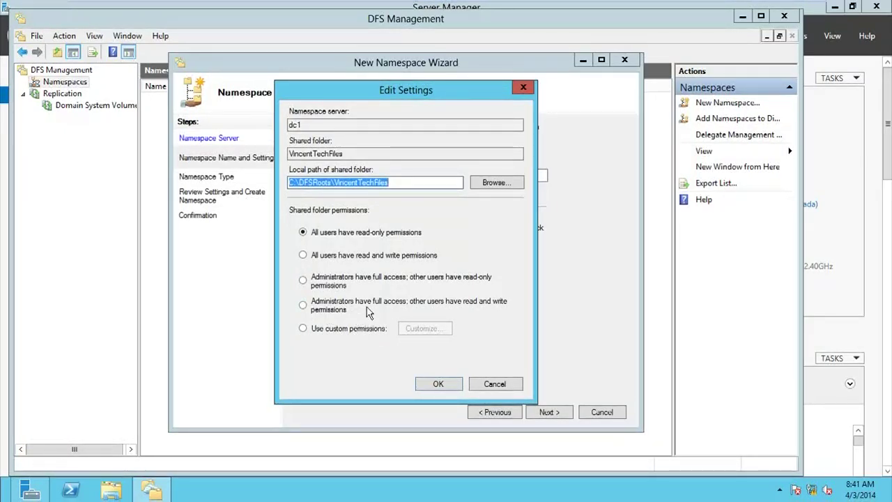
click(320, 313)
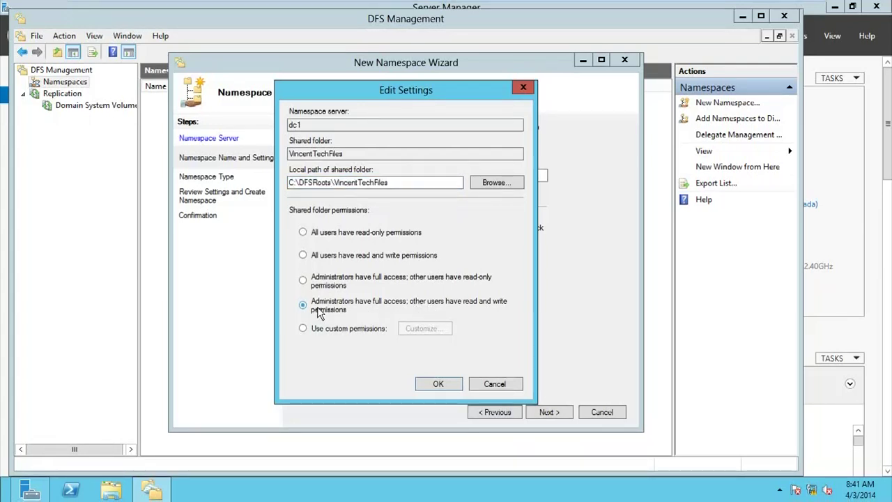
click(435, 386)
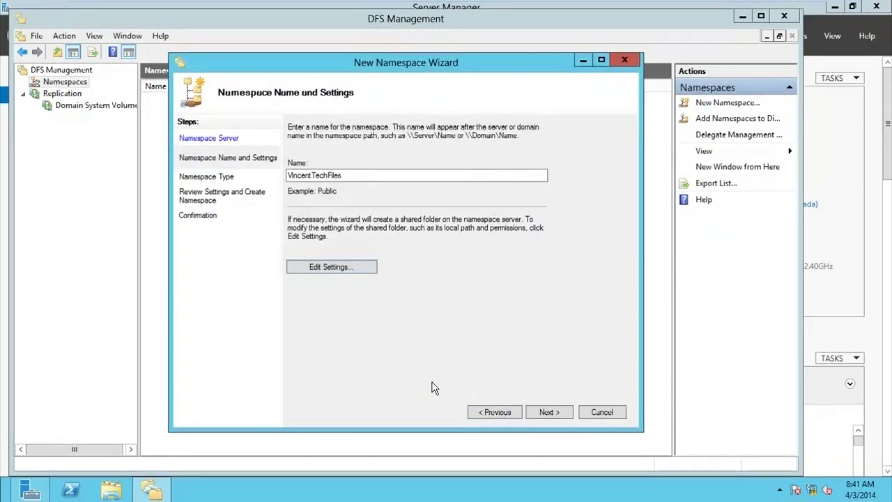
click(552, 414)
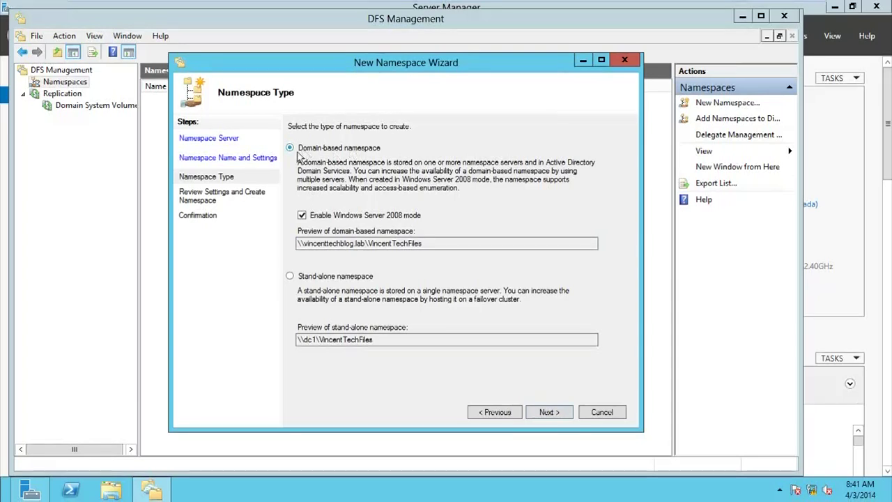
Examine the preview path of the domain-based namespace, highlighting its domain part.
drag(428, 242, 287, 242)
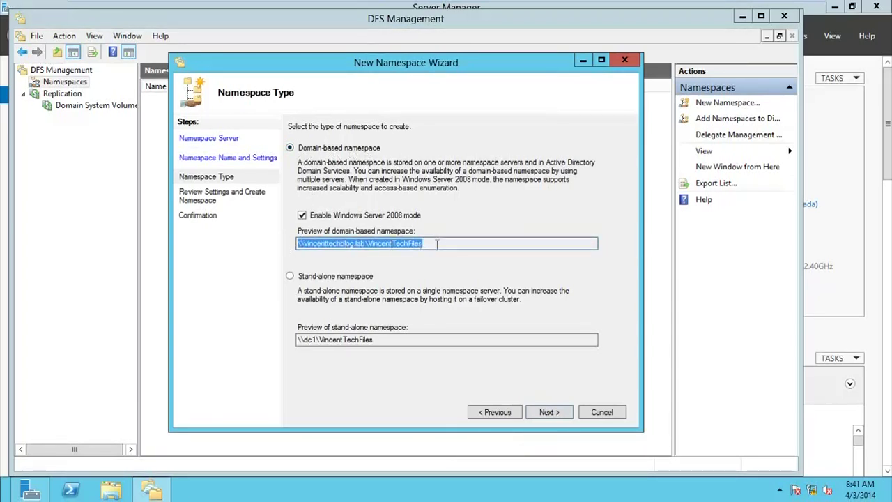
key(End)
drag(299, 243, 366, 244)
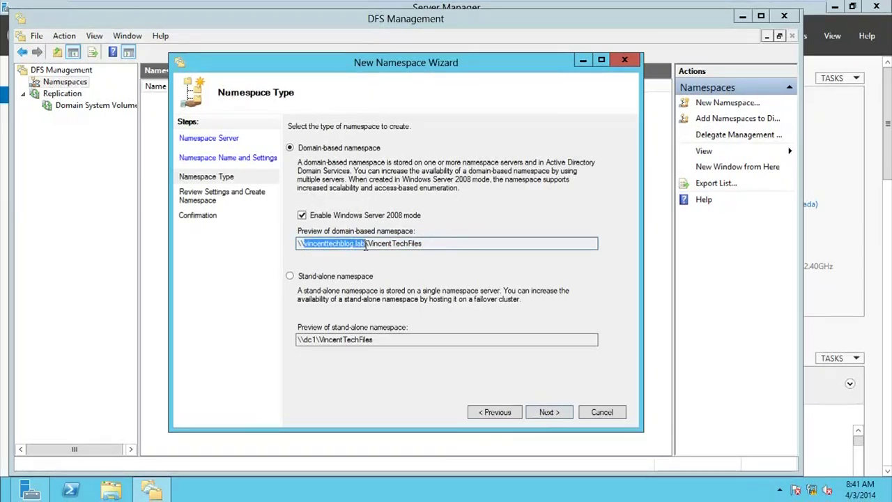
Accept the domain-based namespace type, create the \\vincenttechblog.lab\VincentTechFiles namespace from the reviewed settings and close the wizard.
drag(441, 244, 264, 251)
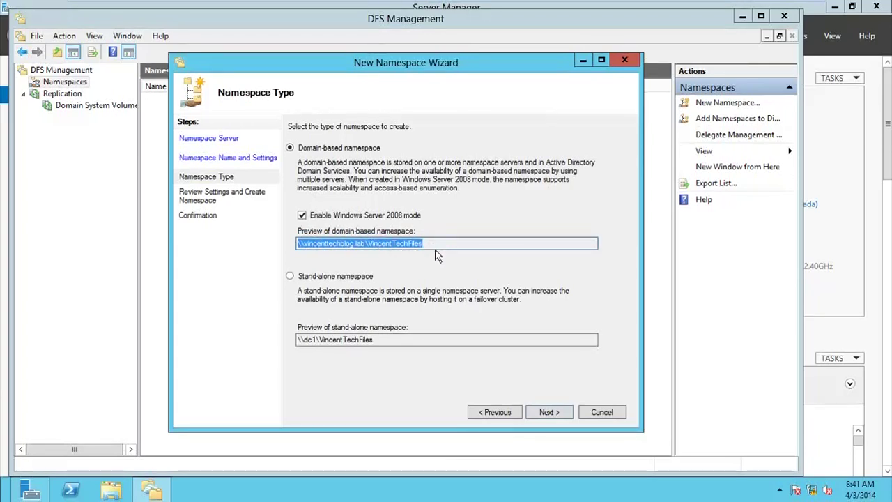
click(548, 412)
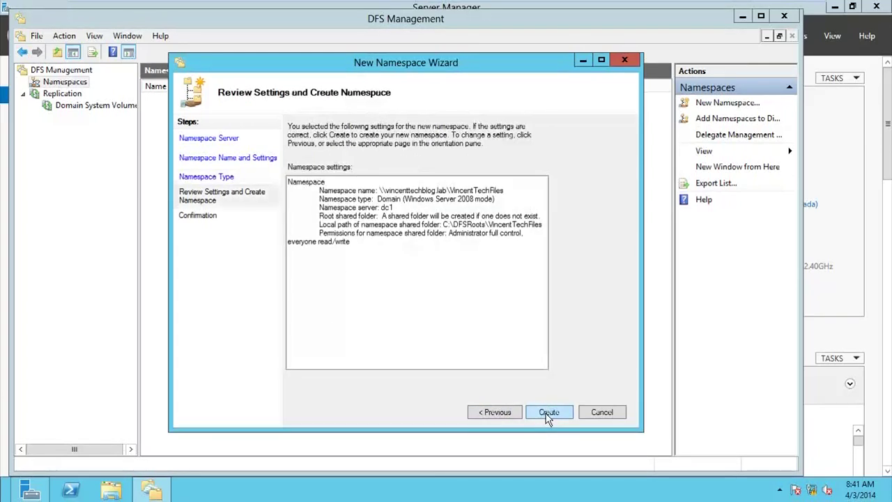
click(548, 413)
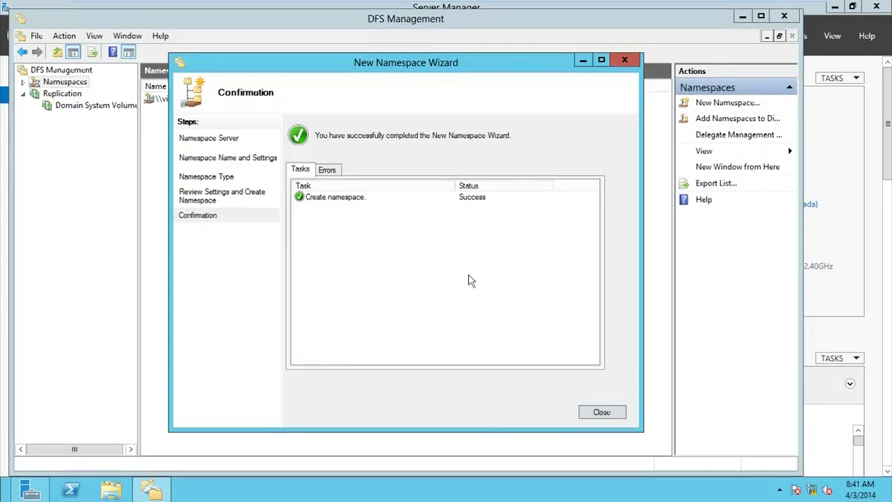
click(611, 412)
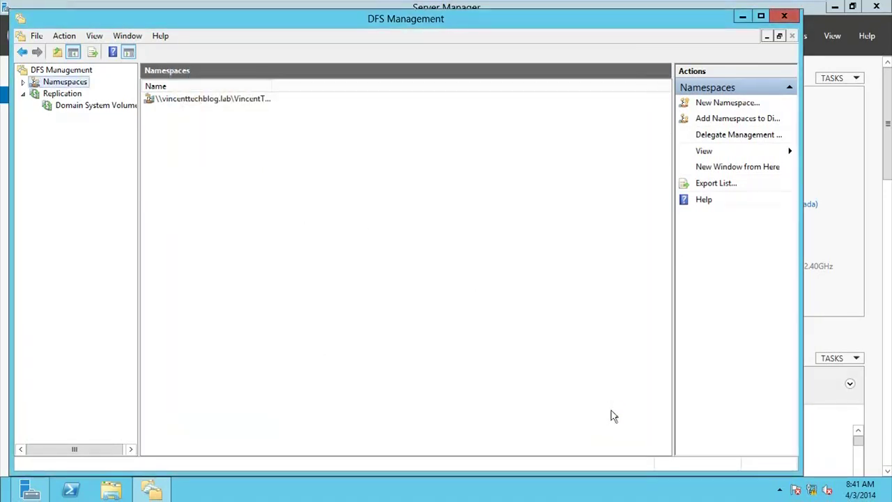
Select the VincentTechFiles namespace in the console tree and widen the tree area so its full path is readable.
click(23, 82)
click(76, 93)
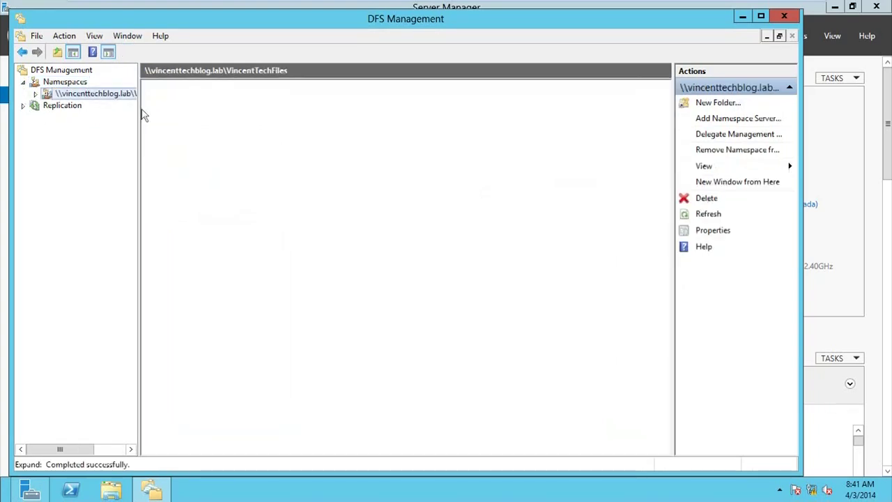
drag(140, 106, 234, 107)
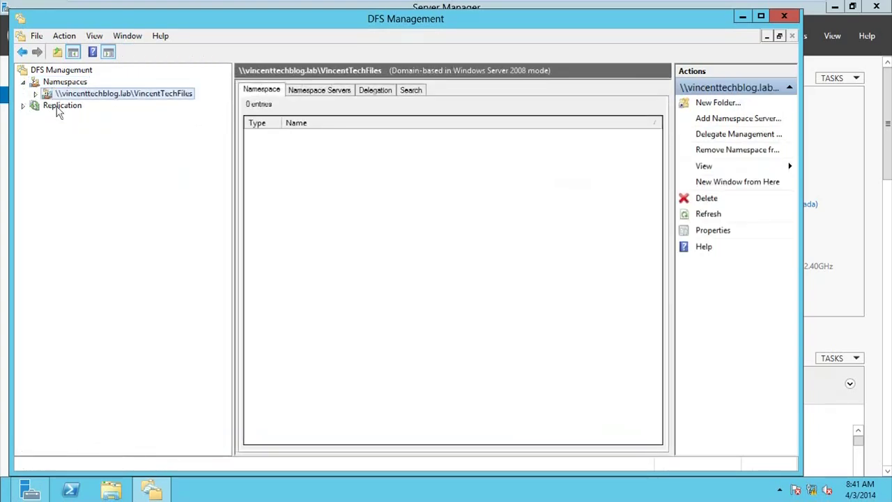
click(36, 94)
Add a folder named Employee to the VincentTechFiles namespace without any folder targets.
right_click(68, 92)
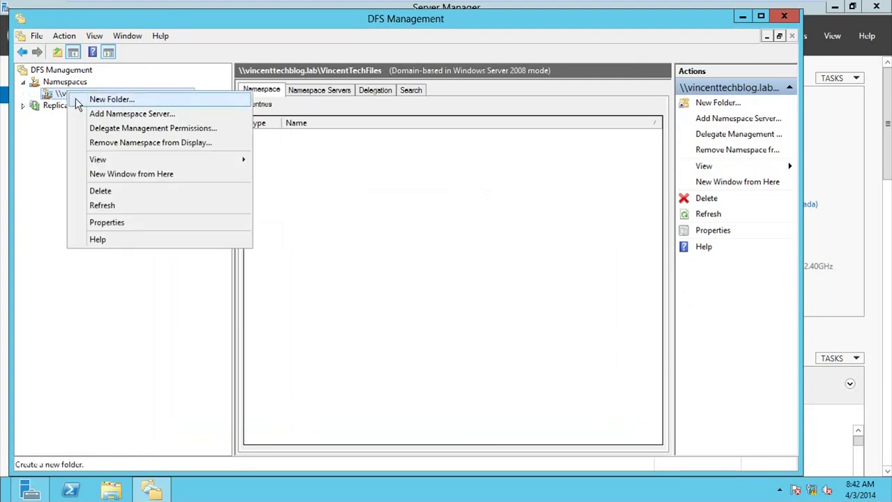
click(78, 101)
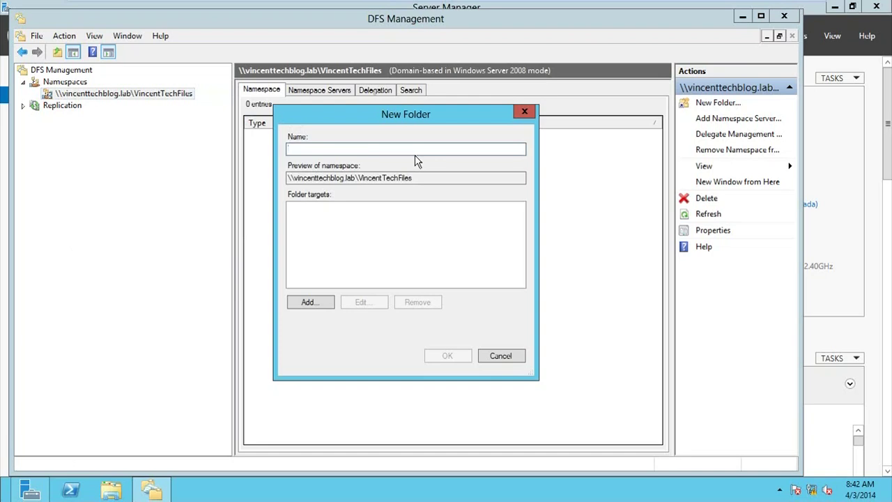
text(Empl)
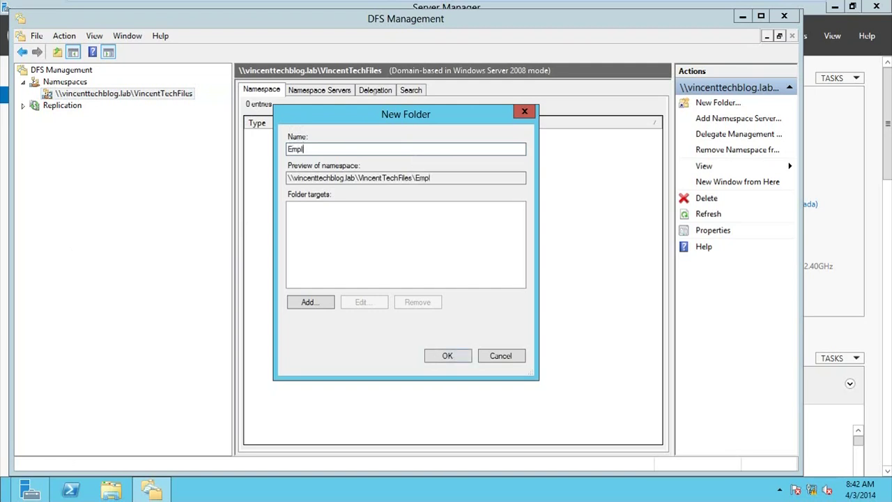
text(y)
key(BackSpace)
text(oyee)
click(449, 358)
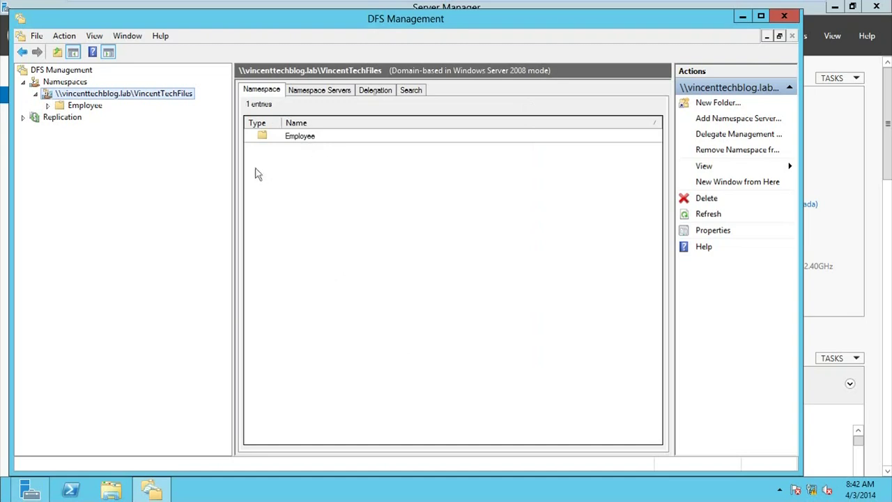
Open the network path \\vincenttechblog.lab\VincentTechFiles through the Run dialog to check the namespace's contents.
click(78, 104)
click(80, 96)
key(super+r)
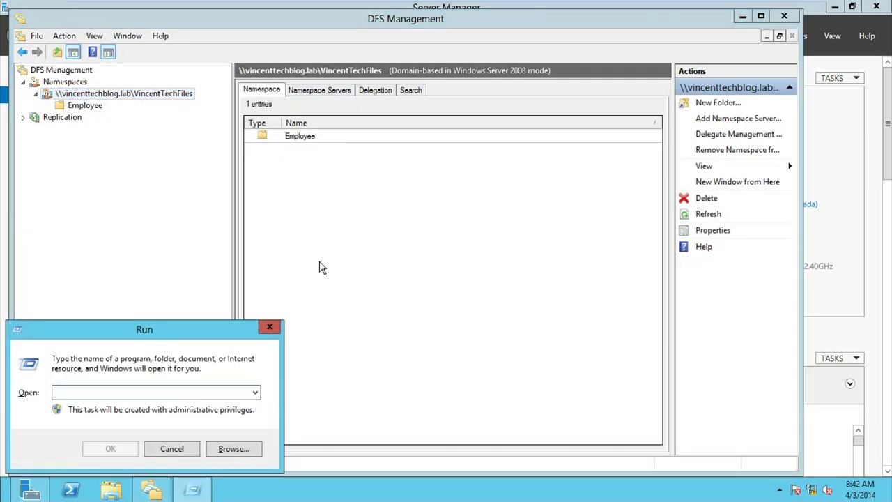
text(\\)
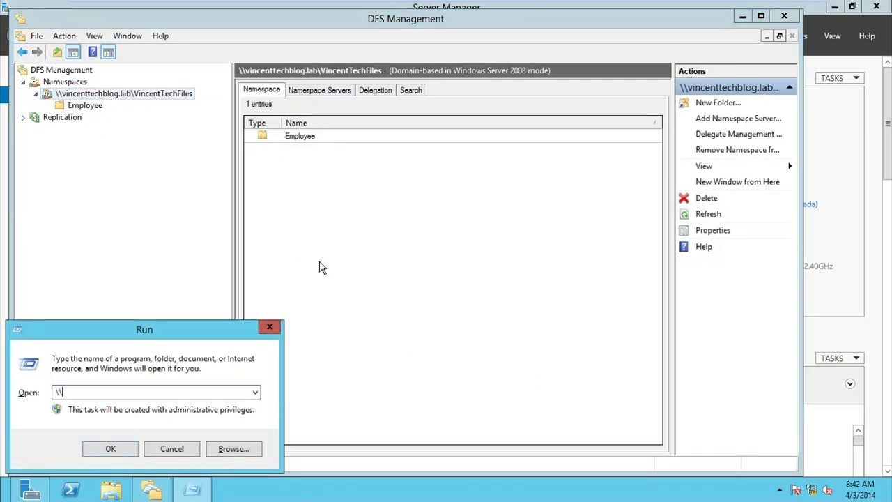
text(vincent)
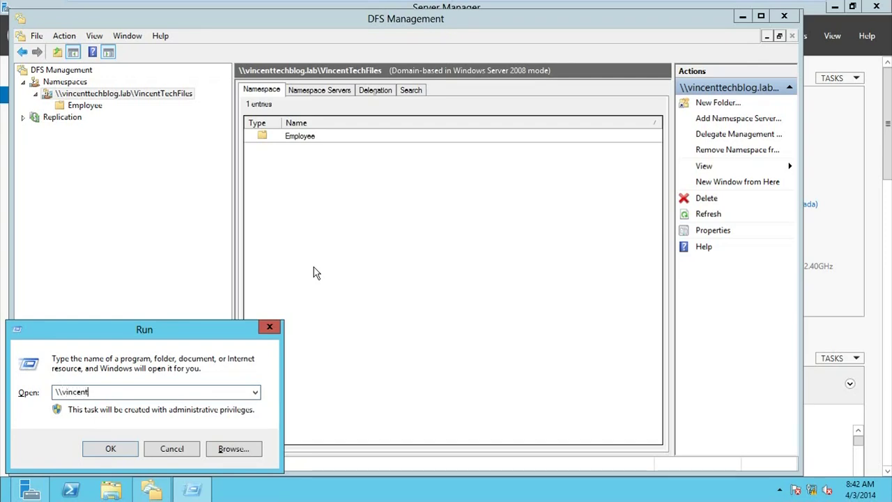
text(techblog)
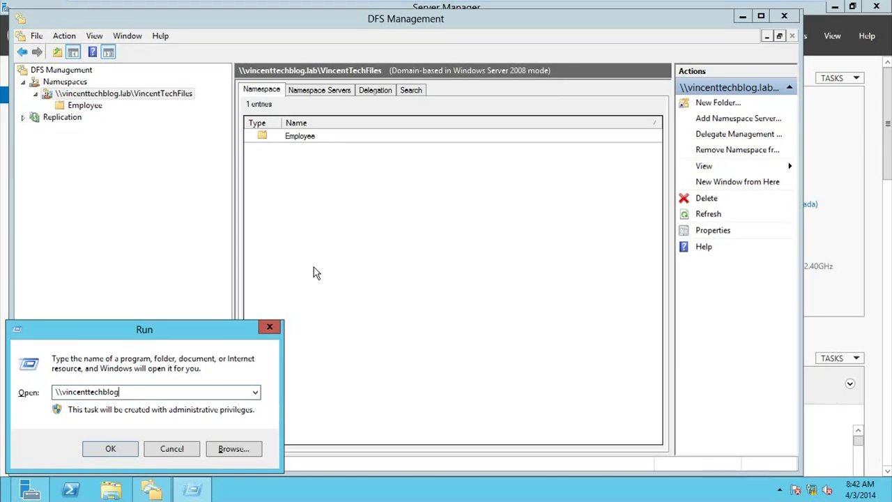
text(.lab\)
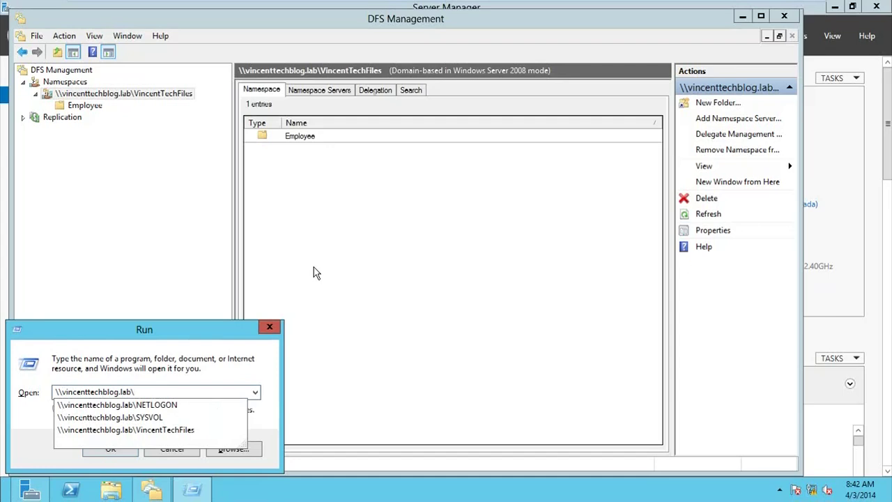
key(Down)
key(Down)
key(Down)
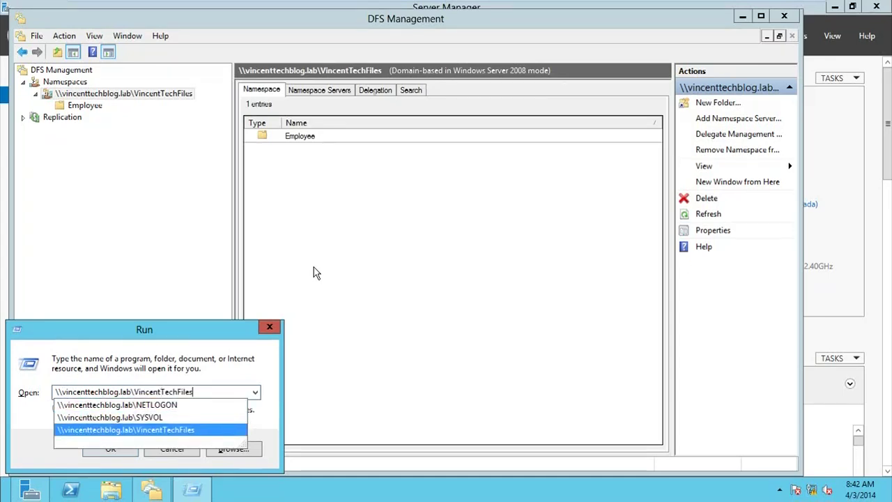
key(Return)
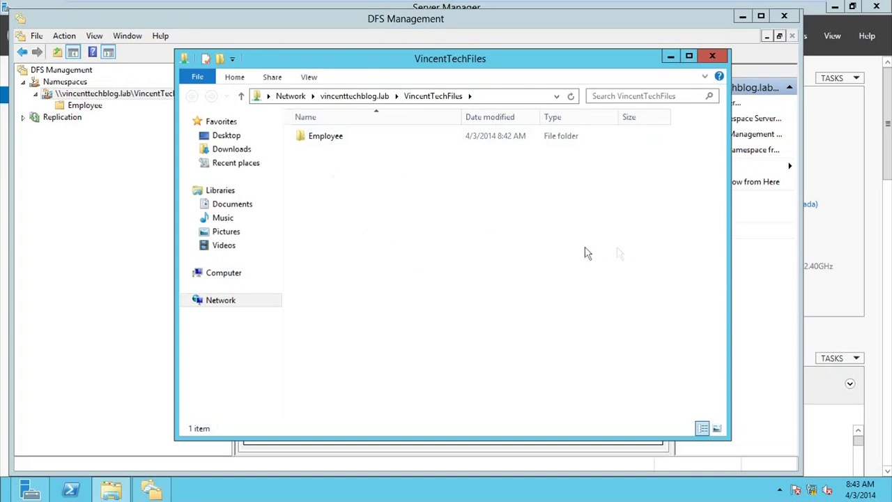
Close the VincentTechFiles folder window and view the replication groups in DFS Management.
click(715, 57)
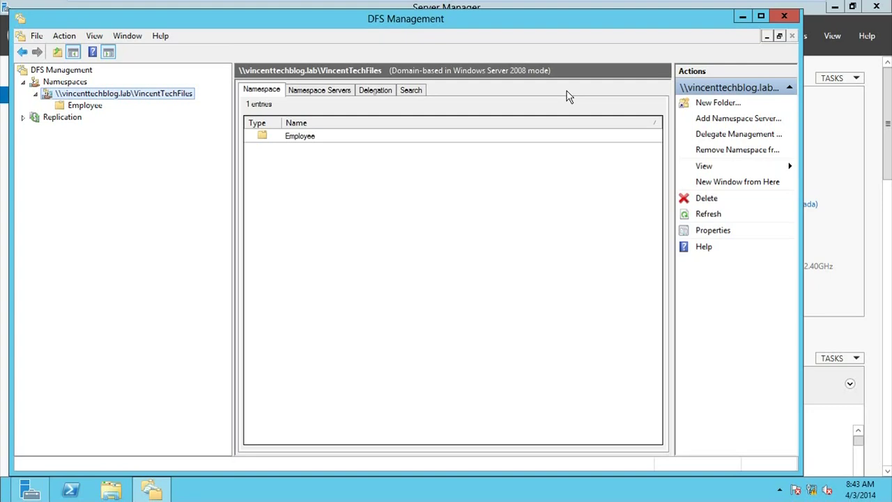
click(50, 119)
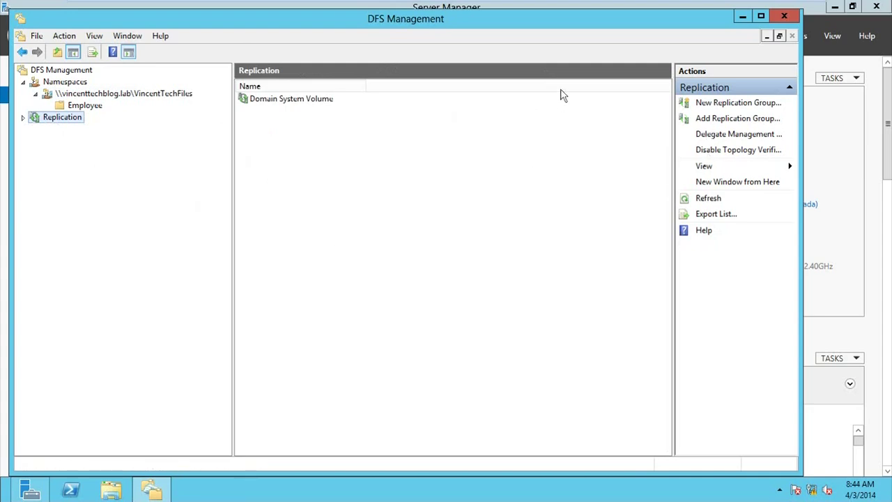
click(69, 96)
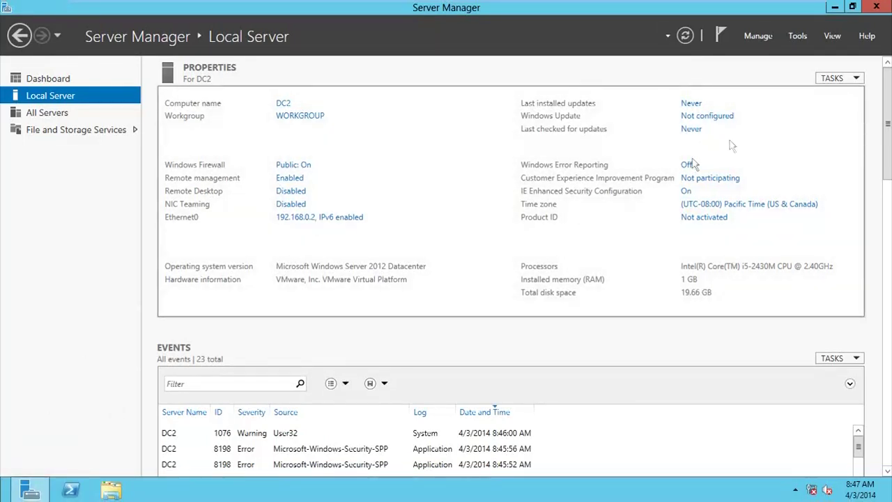
On DC2, change the computer's membership from workgroup to the domain vincenttechblog.lab.
click(300, 116)
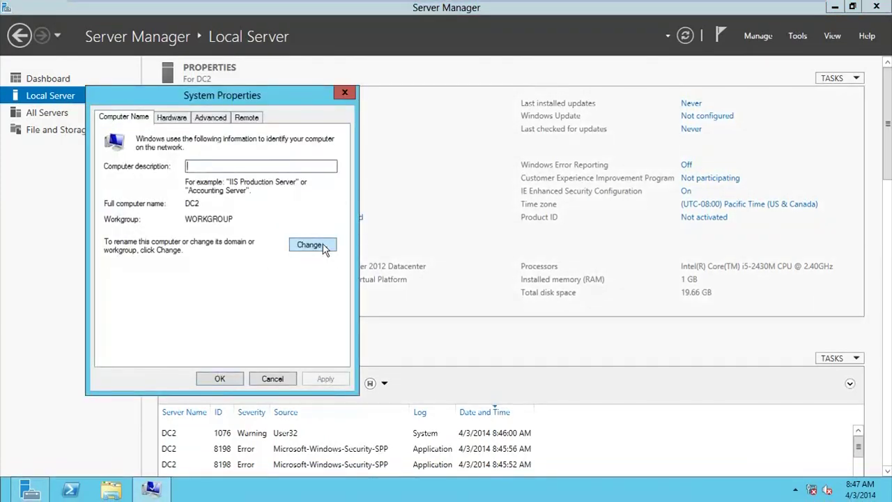
click(311, 245)
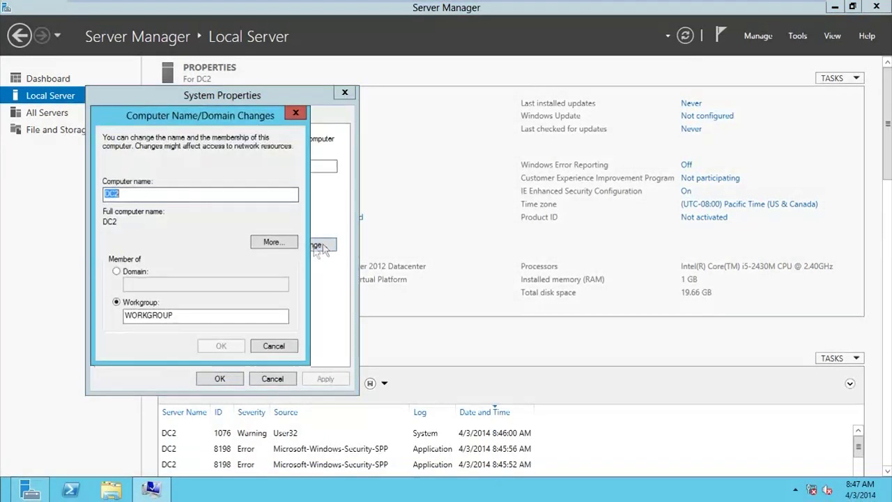
click(136, 275)
text(vincenttechblog.lab)
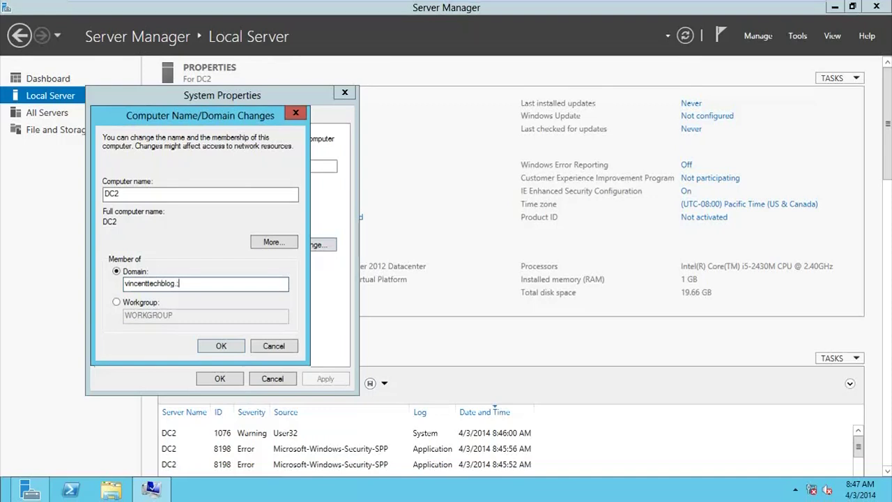
key(BackSpace)
key(BackSpace)
key(BackSpace)
key(BackSpace)
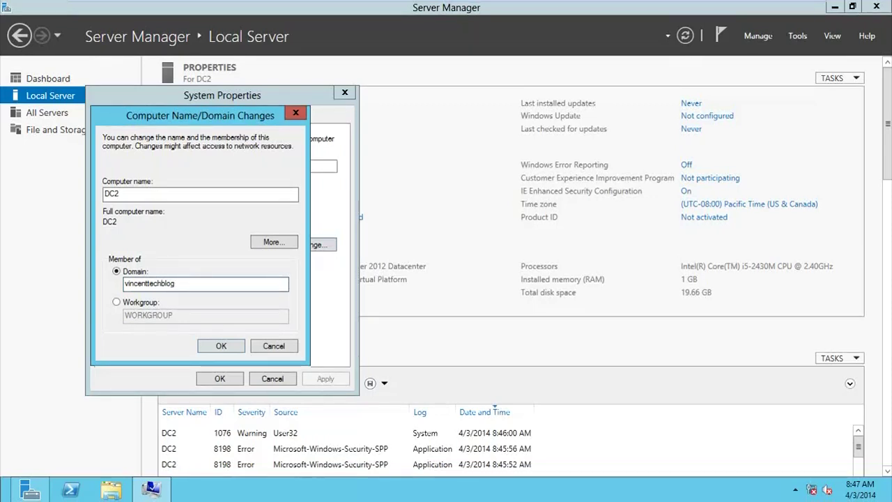
text(.lab)
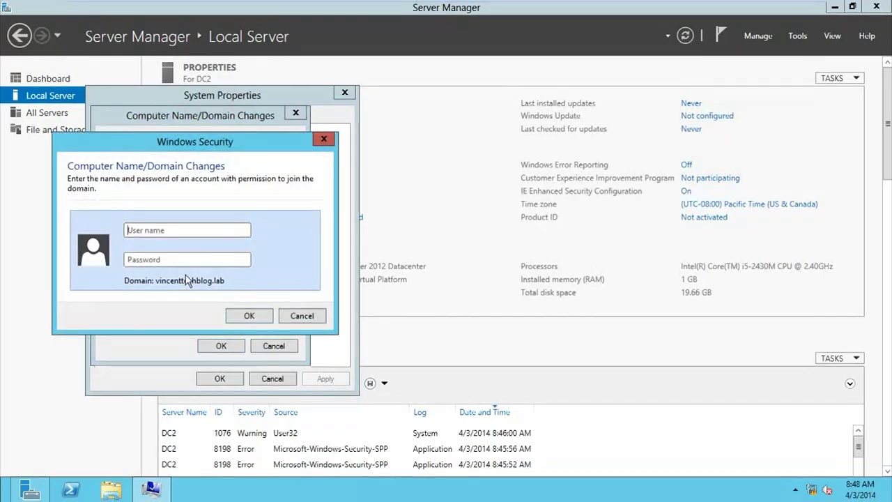
Authorize the domain join with the domain administrator's user name and account password.
text(administrator)
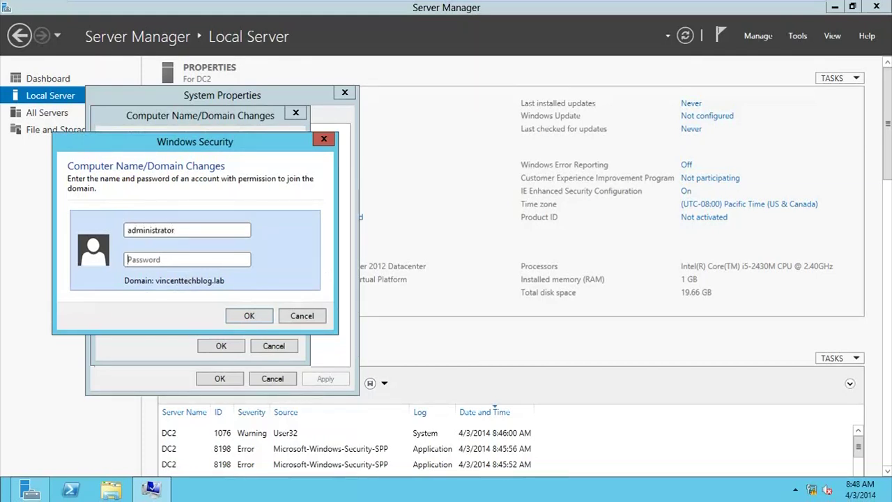
click(128, 260)
text(******)
key(Return)
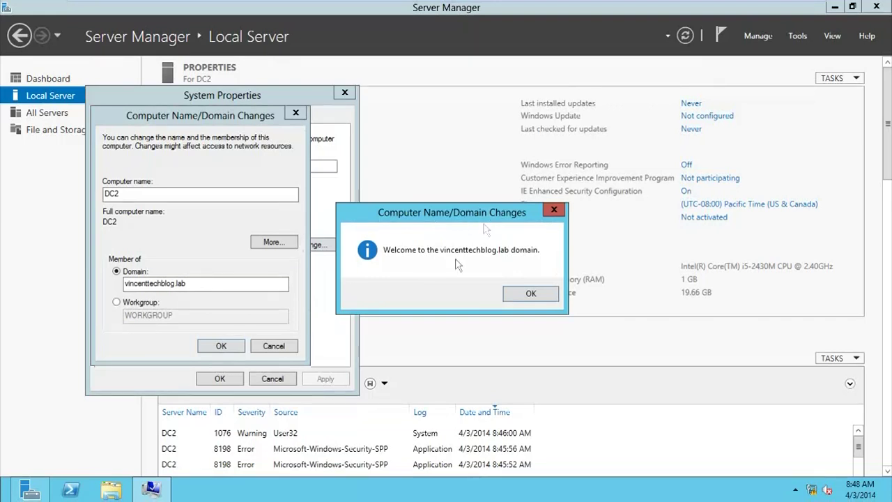
Acknowledge the domain change messages, close System Properties and restart DC2 immediately.
click(528, 296)
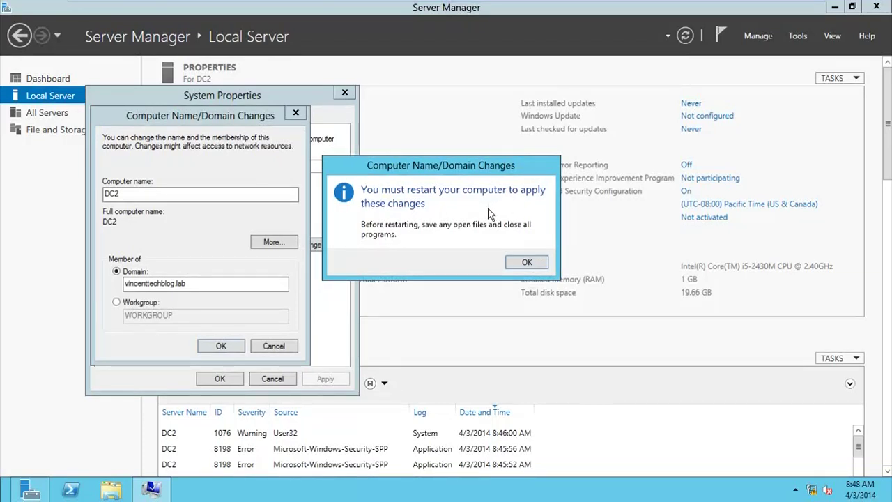
click(518, 264)
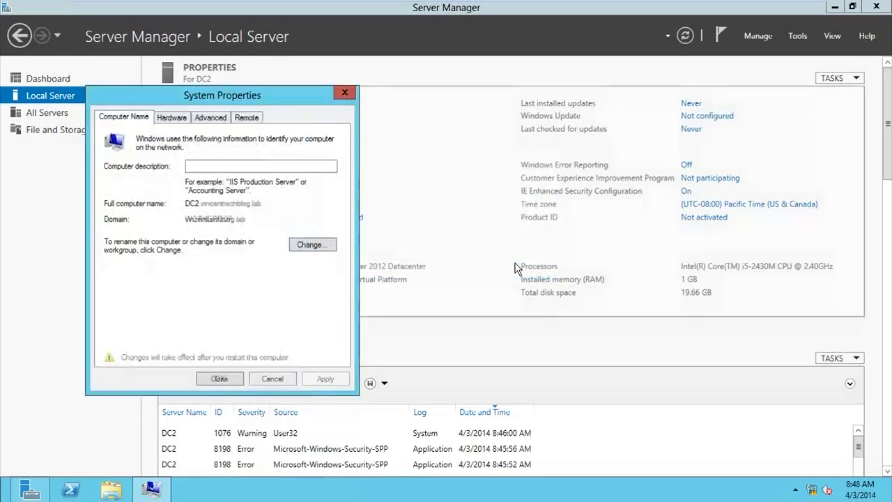
click(236, 380)
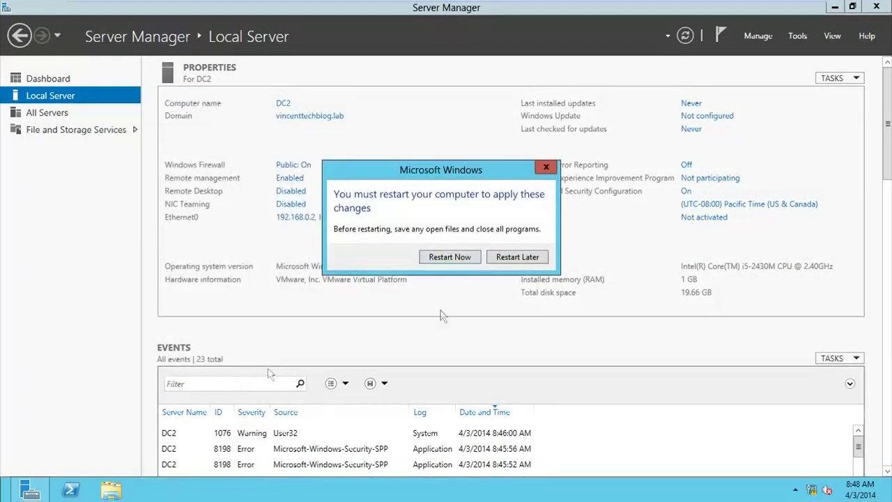
click(464, 257)
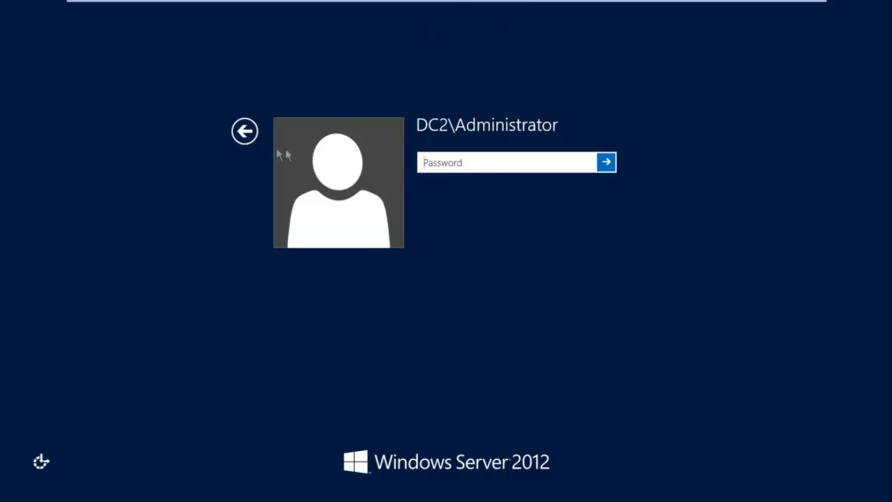
On DC2, try to sign in as another user with the user name vincenttechblog\admin and the account password.
click(244, 140)
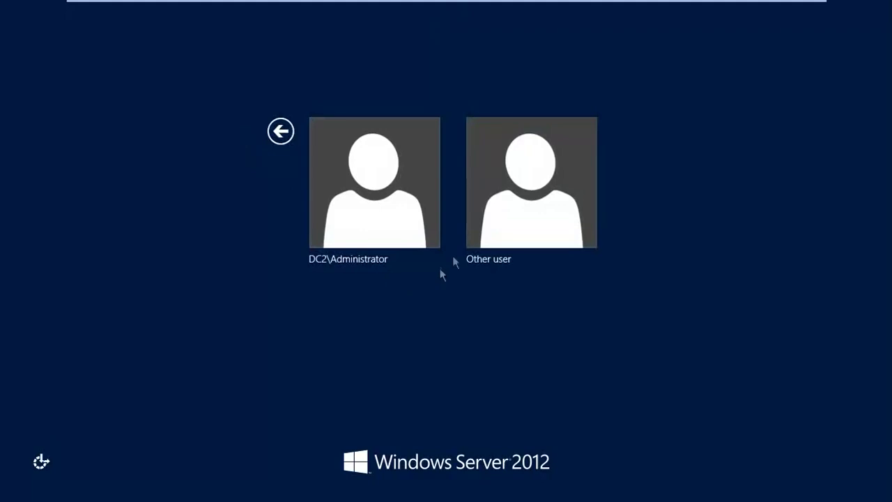
click(491, 233)
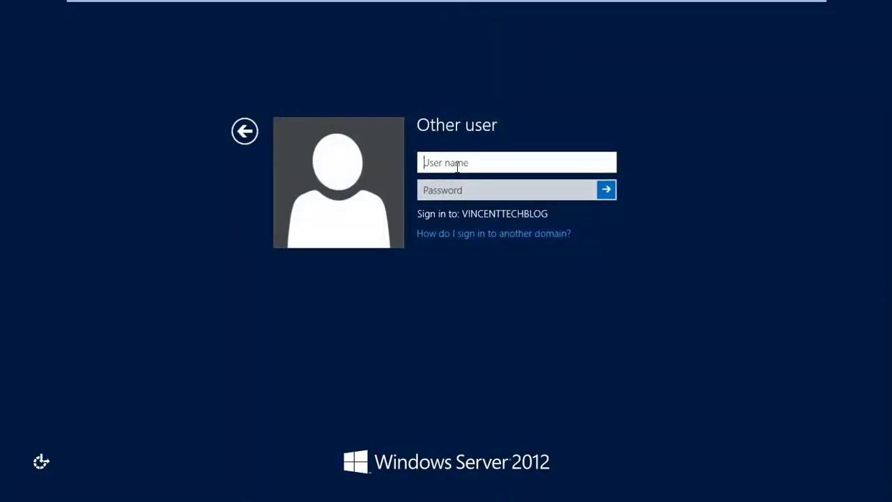
text(VINCENT)
key(BackSpace)
key(BackSpace)
key(BackSpace)
key(BackSpace)
key(BackSpace)
key(BackSpace)
text(vincenttechblog\)
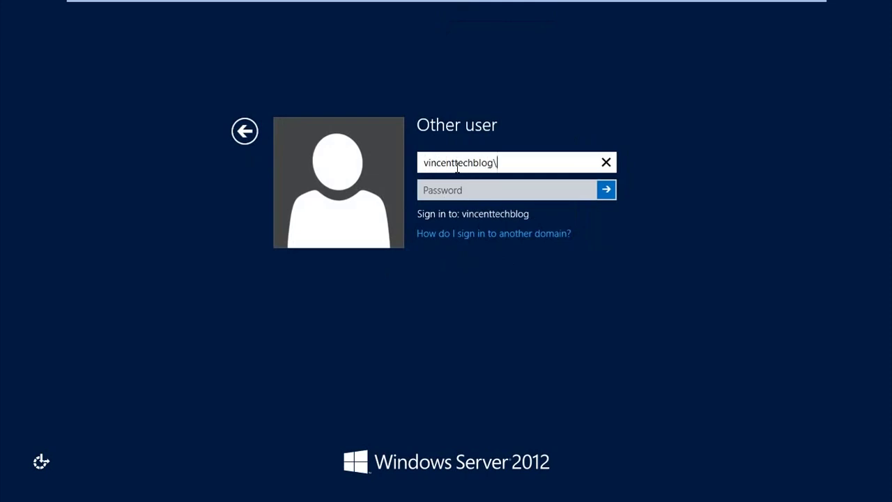
text(admin)
key(Tab)
text(****)
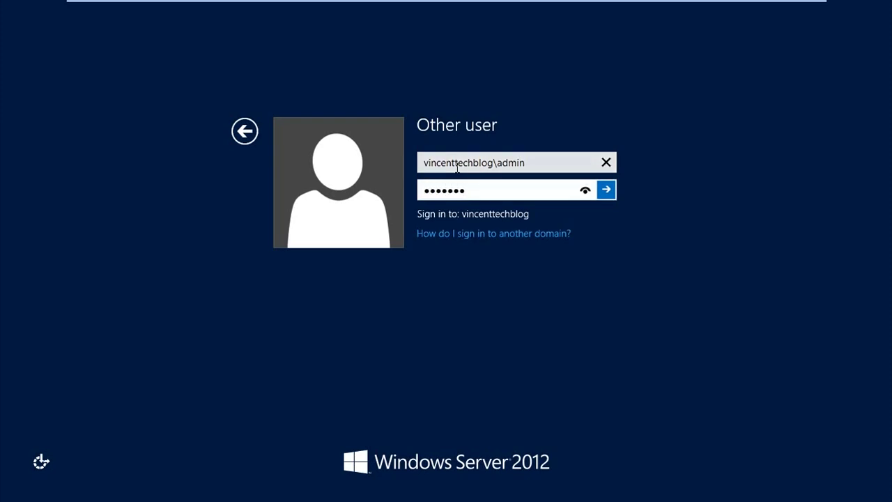
text(****)
key(Return)
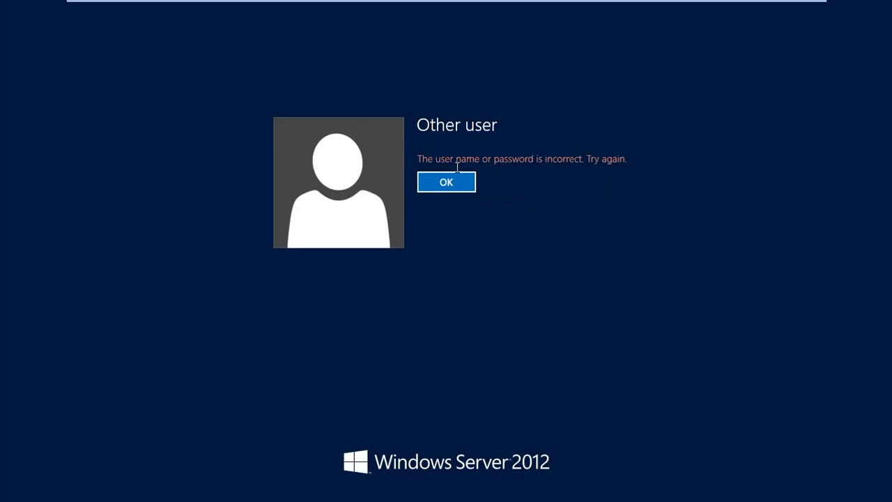
key(Return)
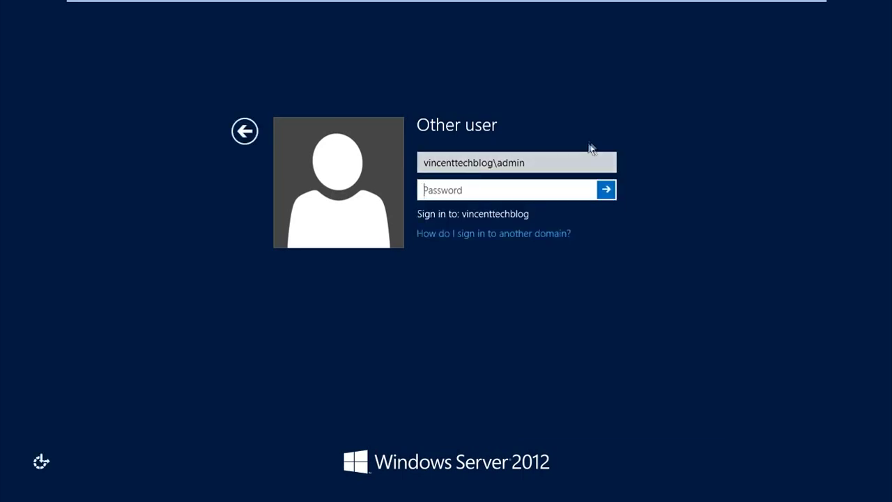
Correct the user name to vincenttechblog\administrator and sign in to DC2 with the account password.
click(551, 162)
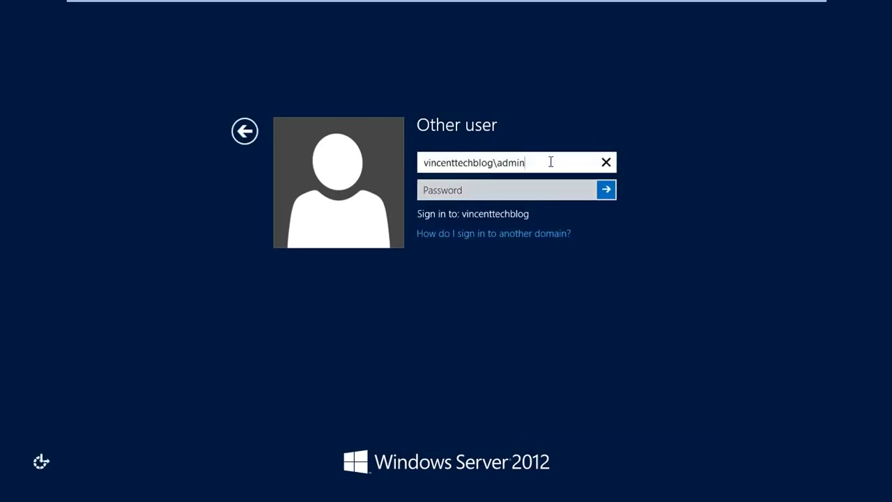
text(istrator)
key(Tab)
text(••••••)
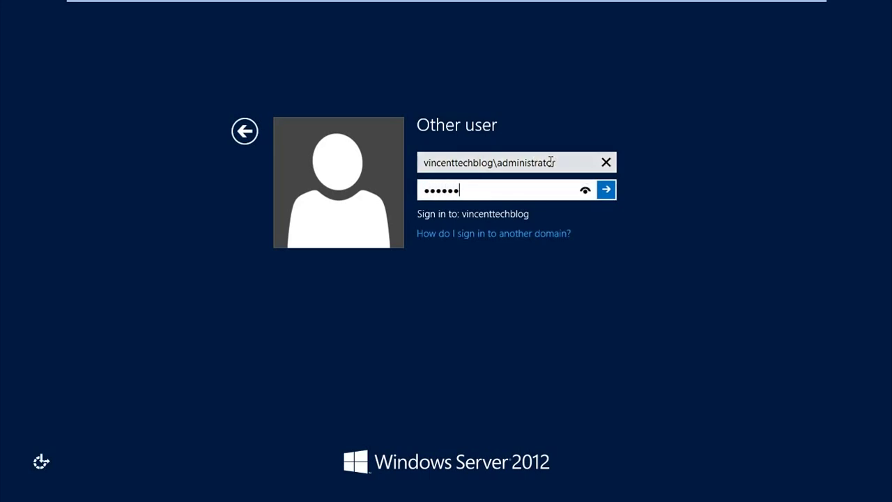
key(Return)
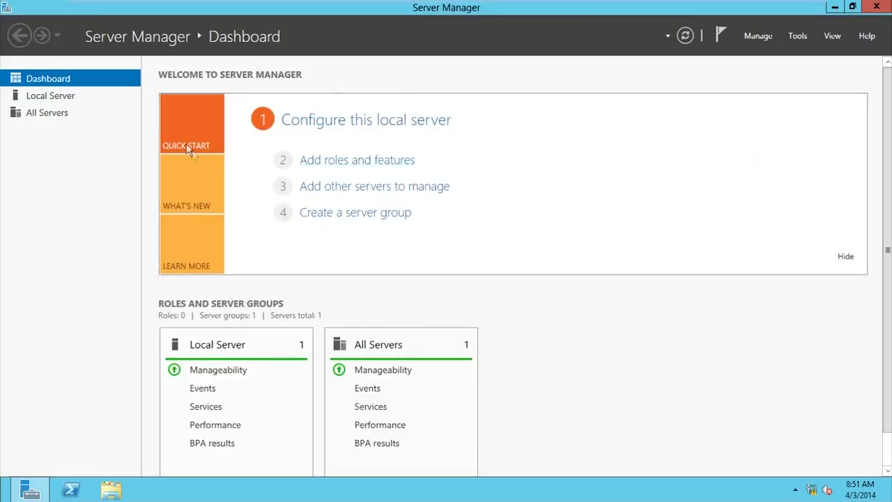
Start adding roles and features on DC2 with a role-based installation targeting DC2.vincenttechblog.lab.
click(343, 161)
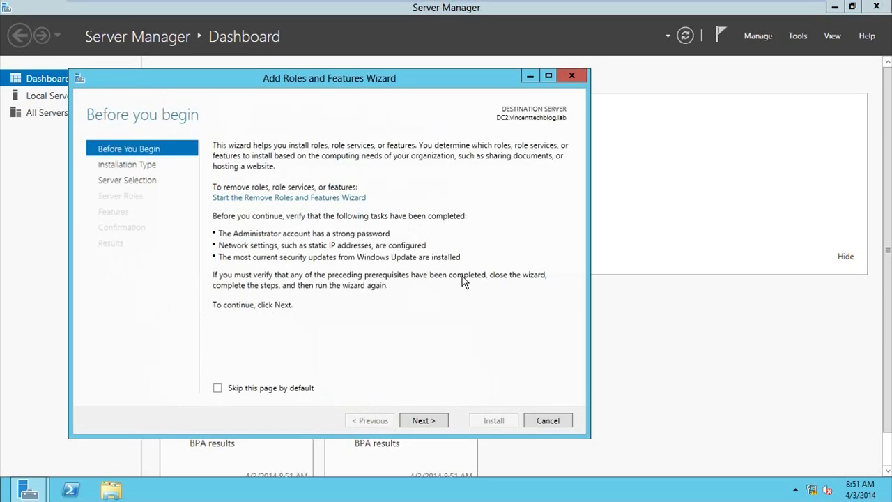
click(427, 423)
drag(420, 80, 481, 79)
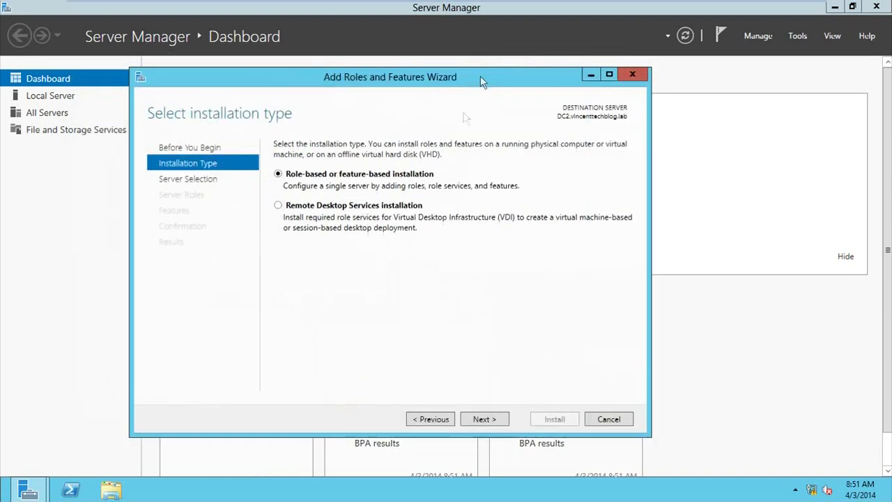
click(500, 424)
click(487, 419)
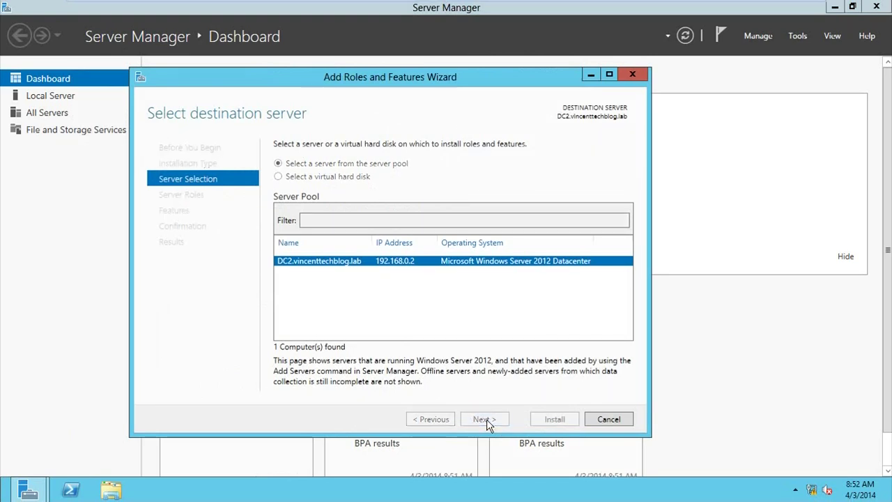
Select the DFS Namespaces role service under File and iSCSI Services and add its required features with management tools.
click(278, 309)
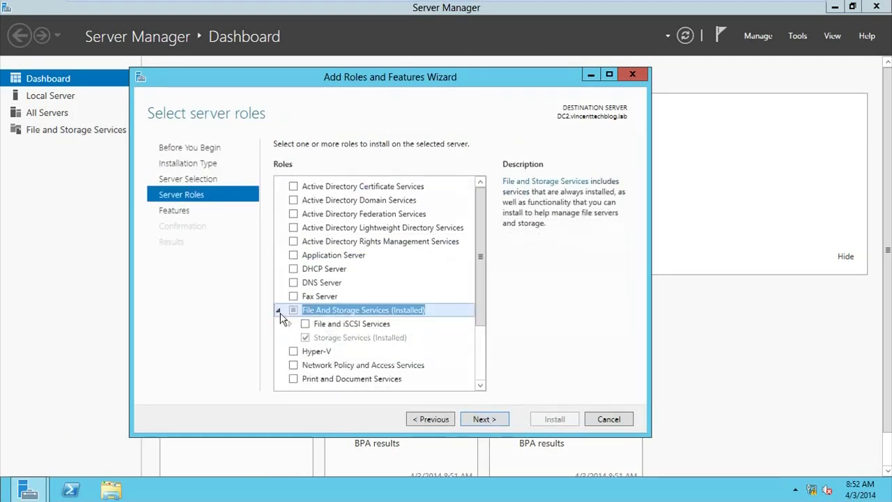
scroll(481, 251, down, 2)
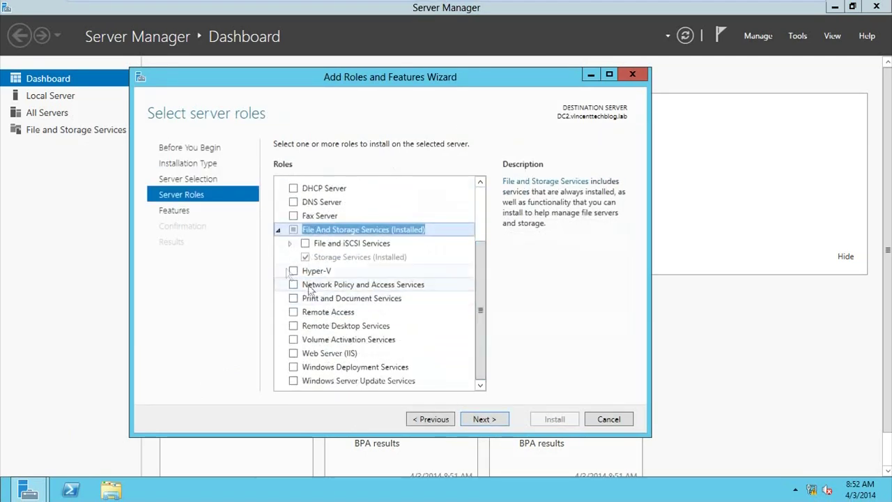
click(290, 244)
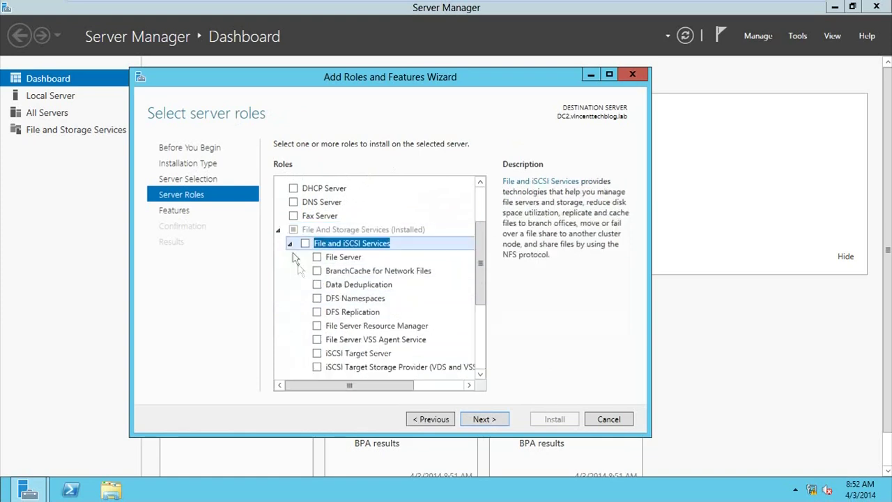
click(317, 298)
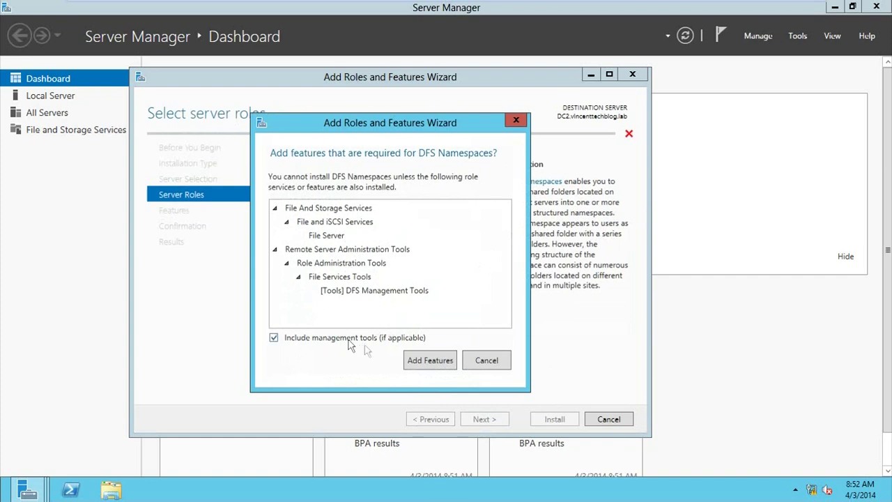
click(427, 360)
Select the DFS Replication role service and deselect DFS Namespaces.
click(321, 317)
click(318, 313)
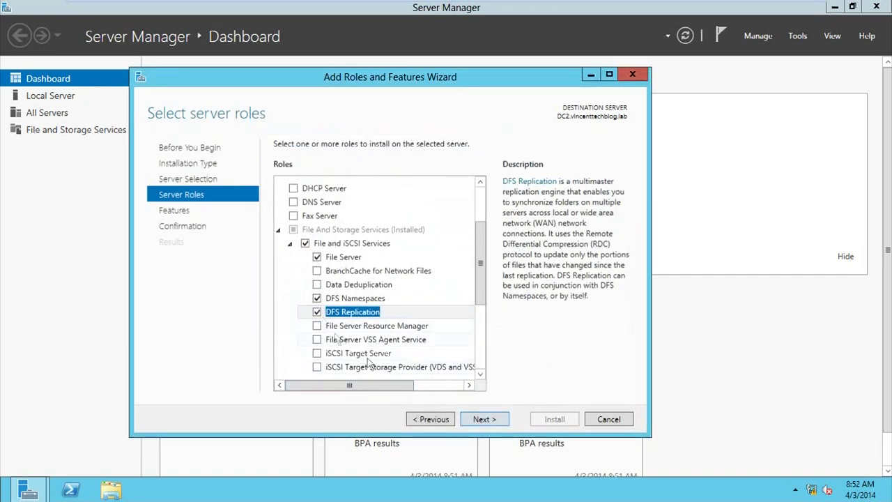
click(317, 300)
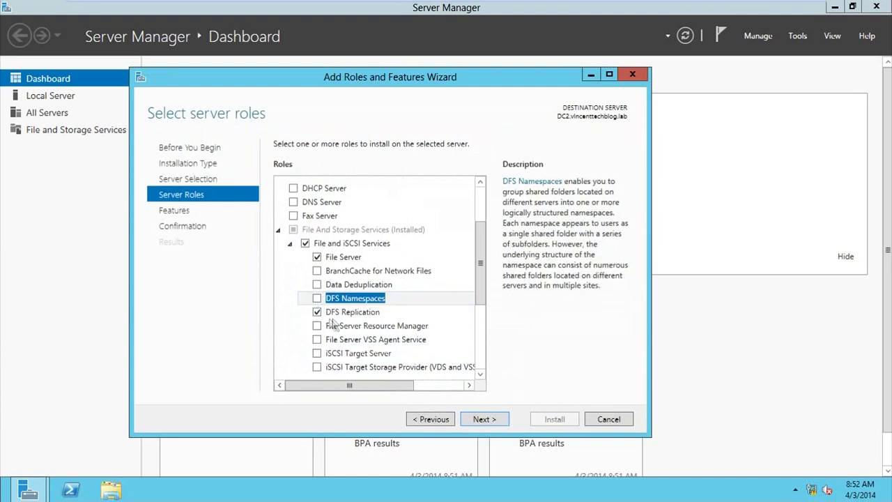
click(337, 314)
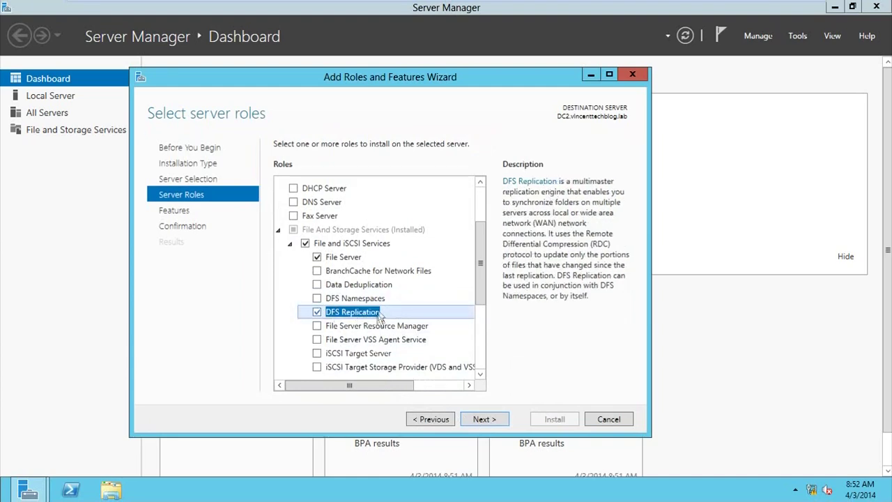
Add no further features and install the selected DFS Replication, File Server and DFS Management Tools components.
click(485, 420)
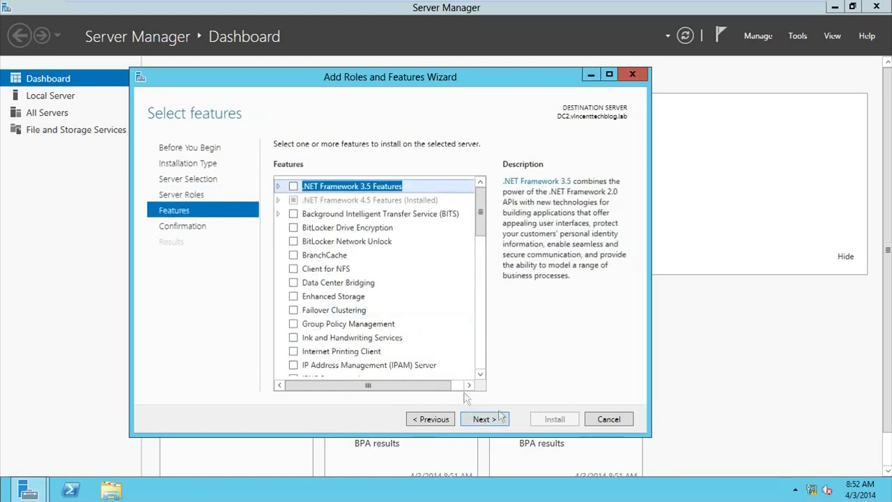
click(486, 421)
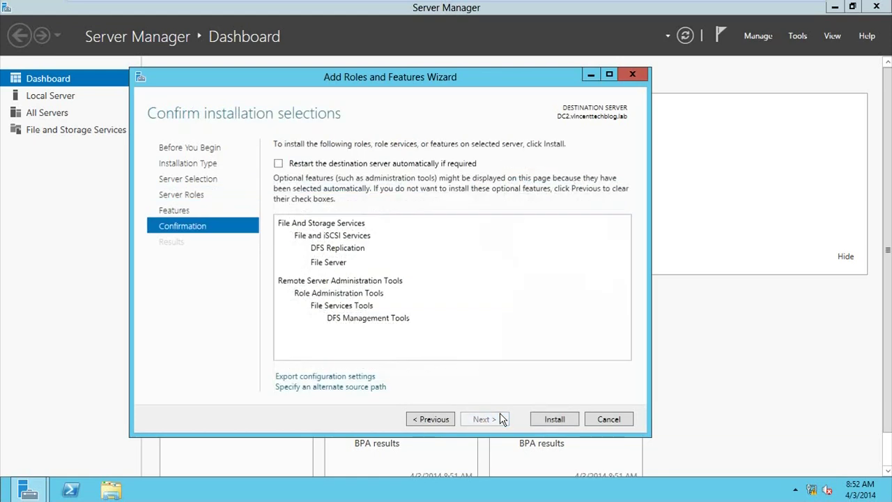
click(554, 420)
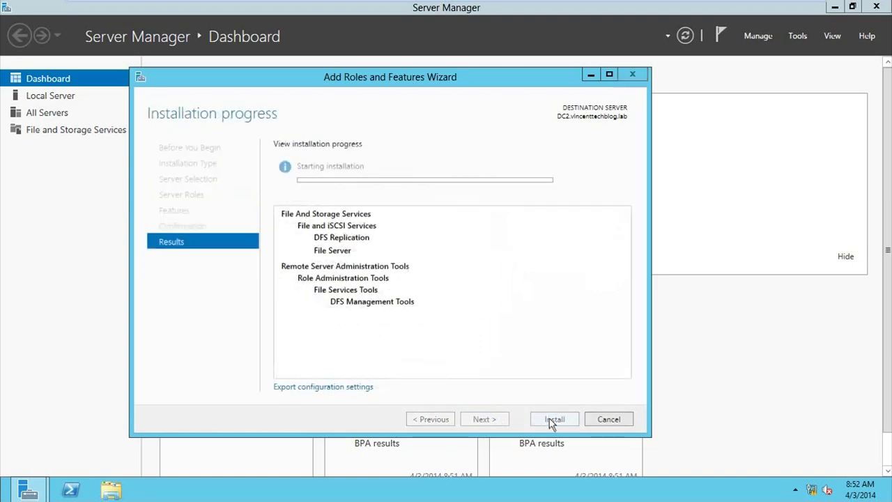
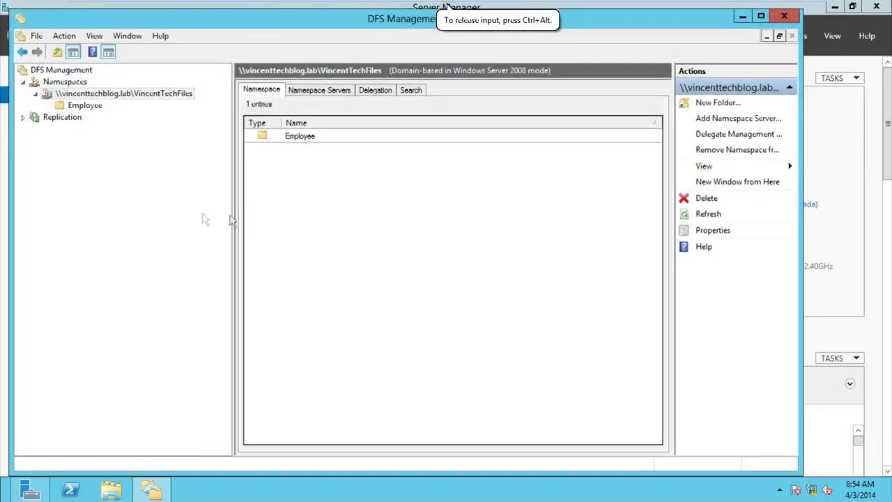
In DFS Management on DC1, start a new replication group of the multipurpose type.
right_click(39, 121)
click(56, 126)
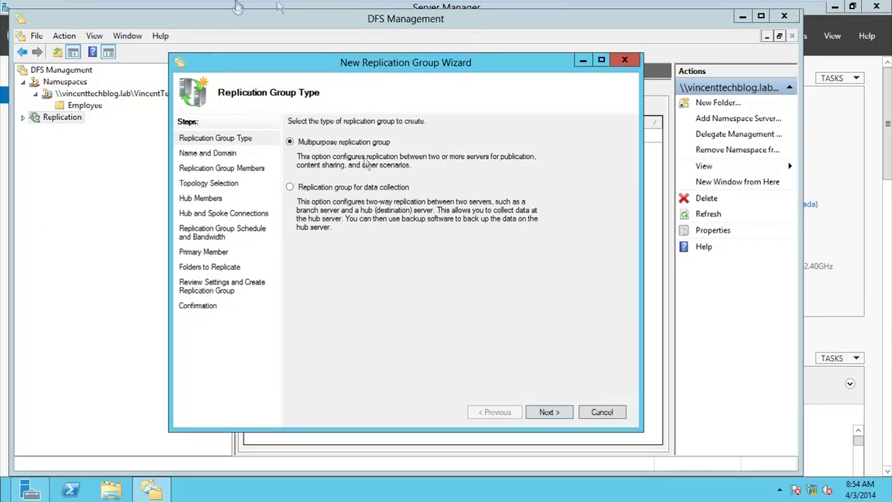
mouse_move(448, 42)
click(551, 413)
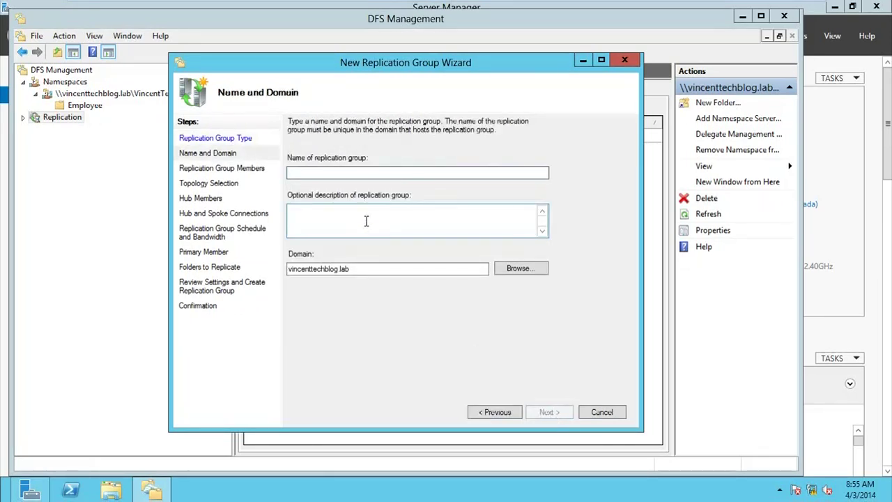
Name the replication group VincentFilesReplication and keep vincenttechblog.lab as its domain.
text(VincentFilesRe)
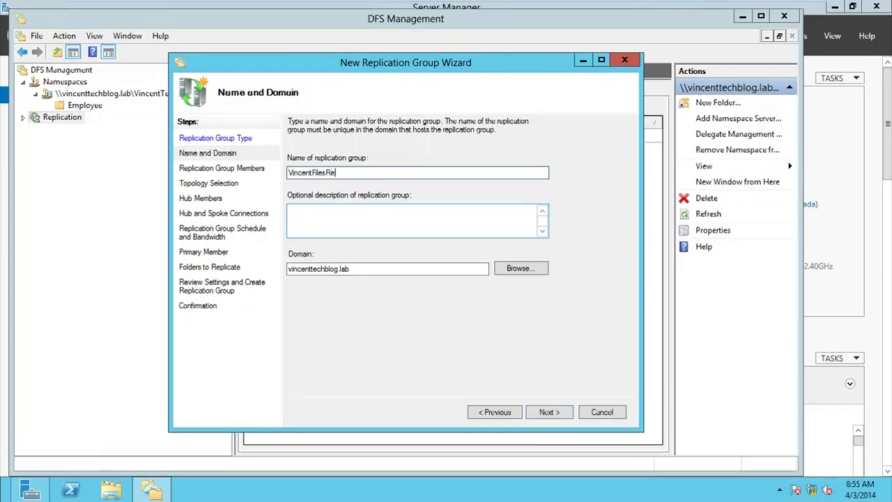
text(plicatoin)
click(337, 228)
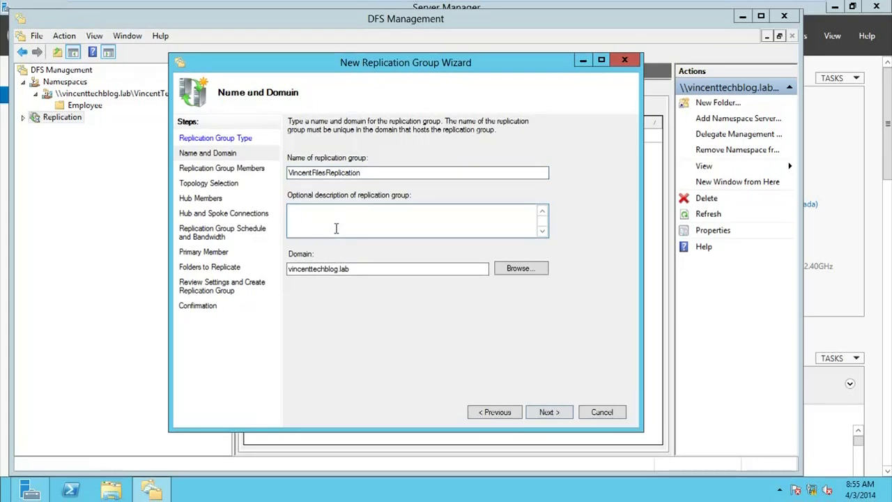
double_click(363, 271)
click(382, 272)
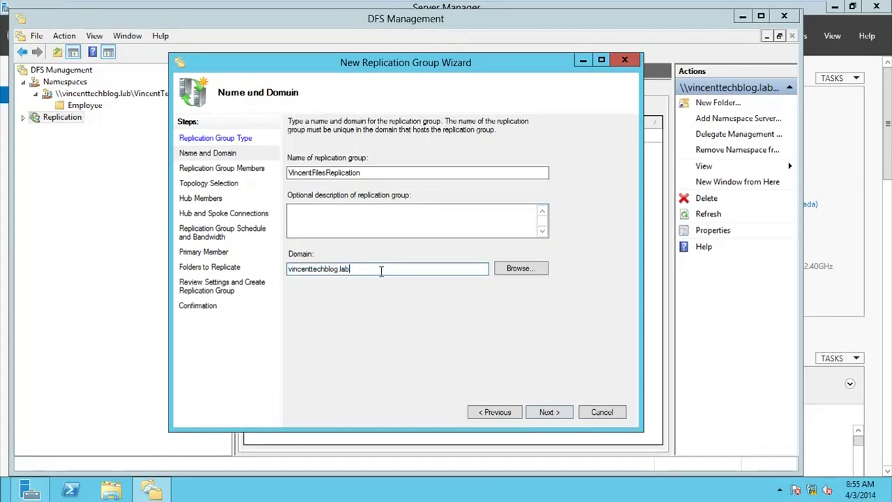
click(550, 410)
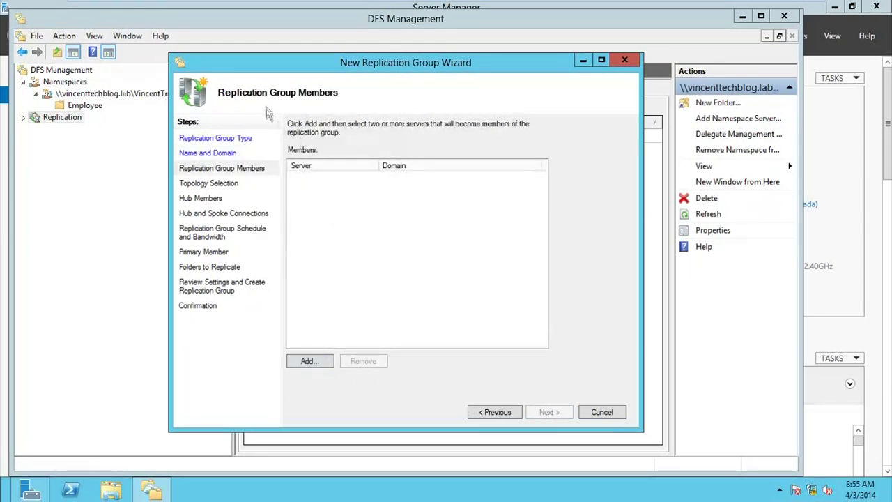
Search the domain for computers and add DC1 and DC2 as members of the replication group.
click(310, 362)
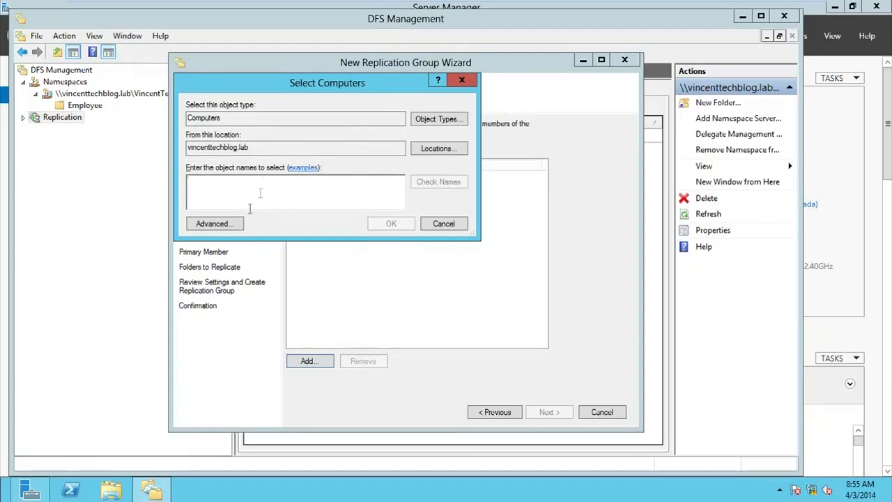
click(232, 227)
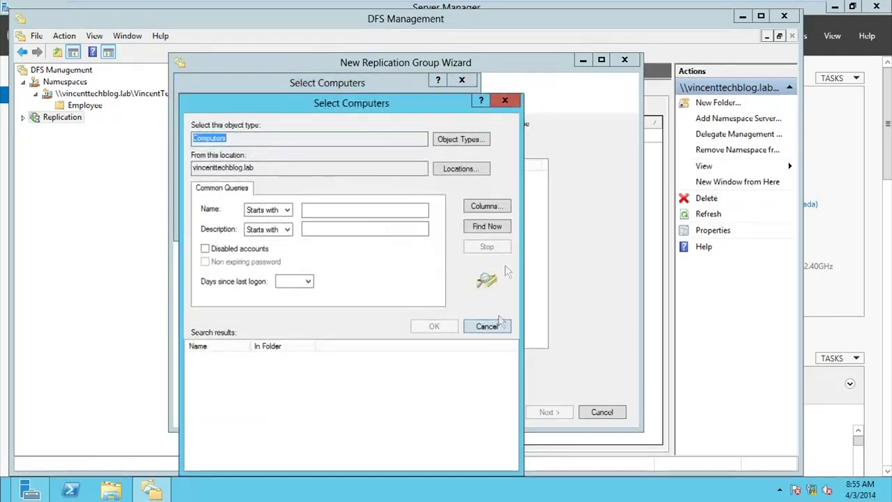
click(487, 226)
drag(223, 406, 208, 356)
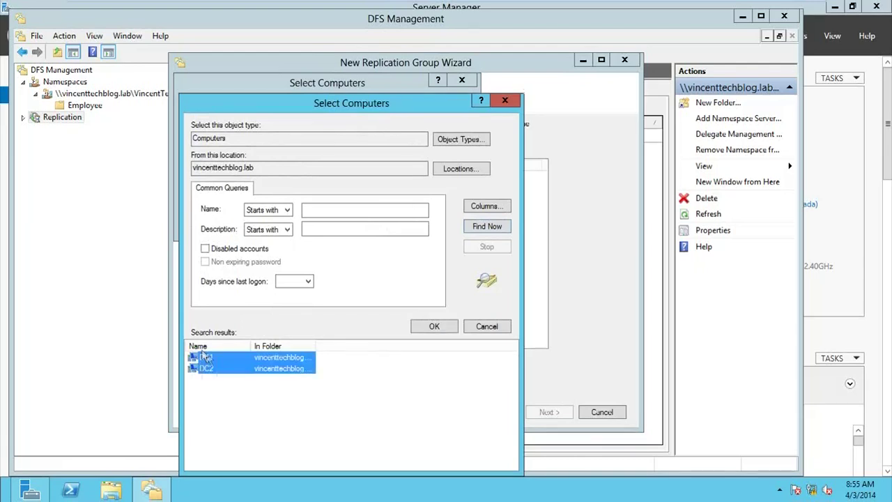
click(420, 328)
click(384, 227)
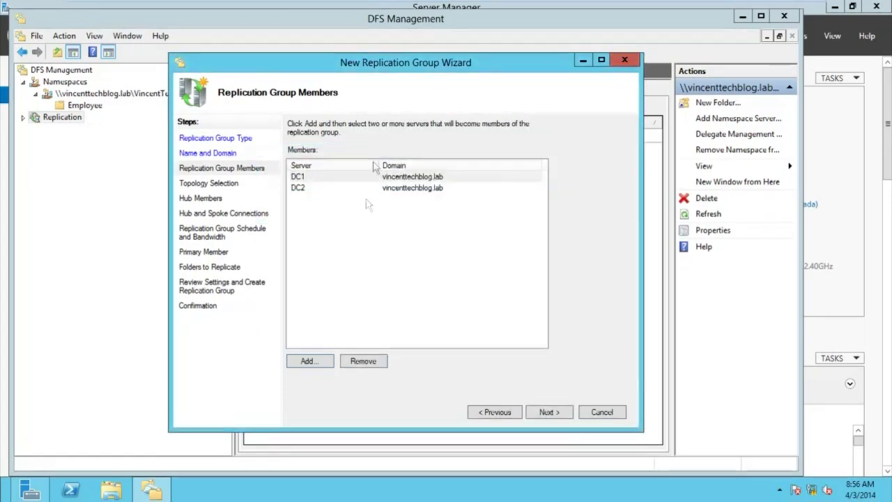
Confirm the group members and accept the full mesh topology for the replication group.
click(546, 418)
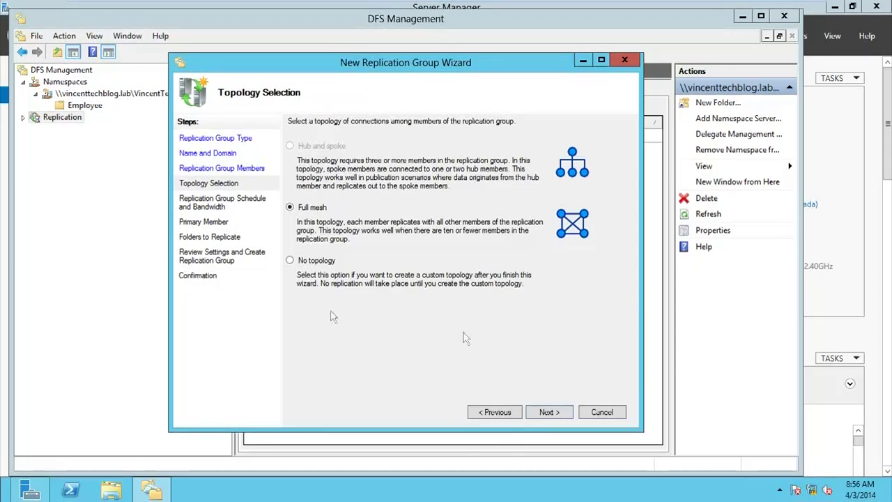
click(541, 413)
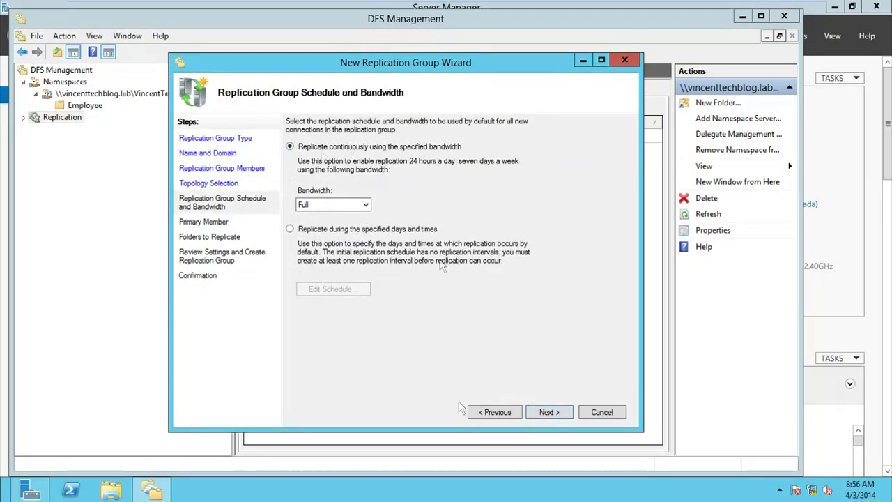
Keep continuous replication at full bandwidth and set DC1 as the group's primary member.
click(562, 417)
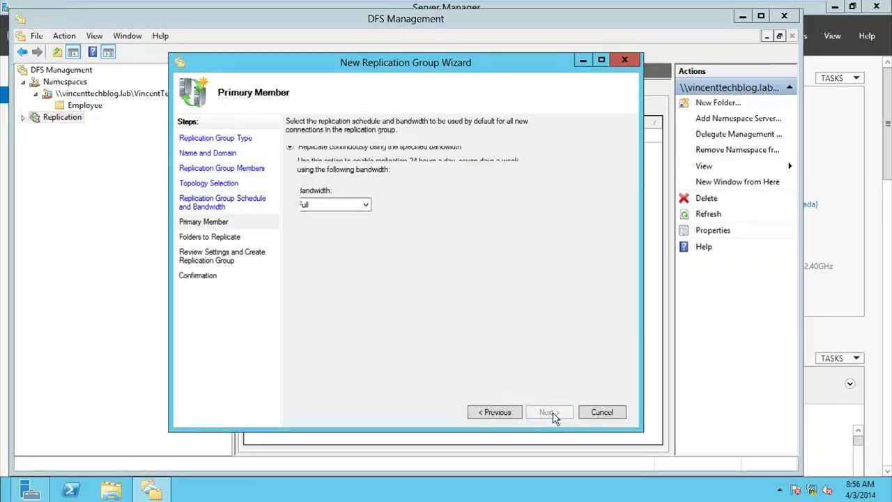
click(395, 175)
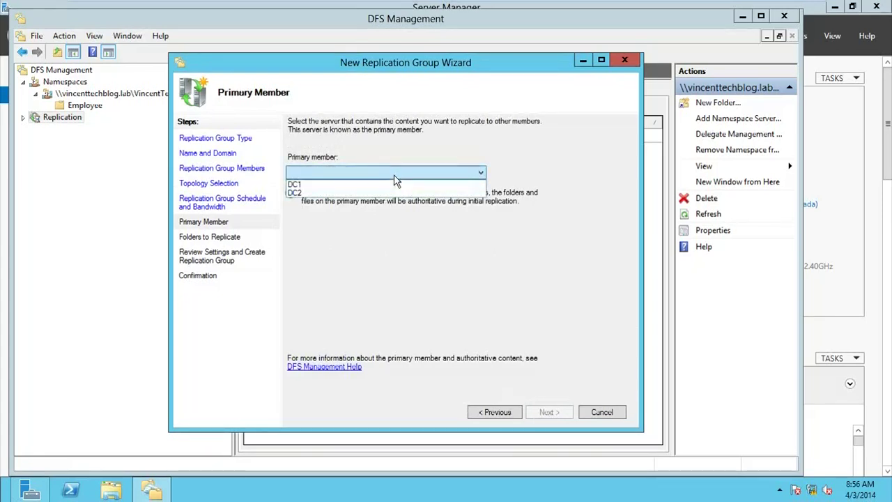
click(394, 184)
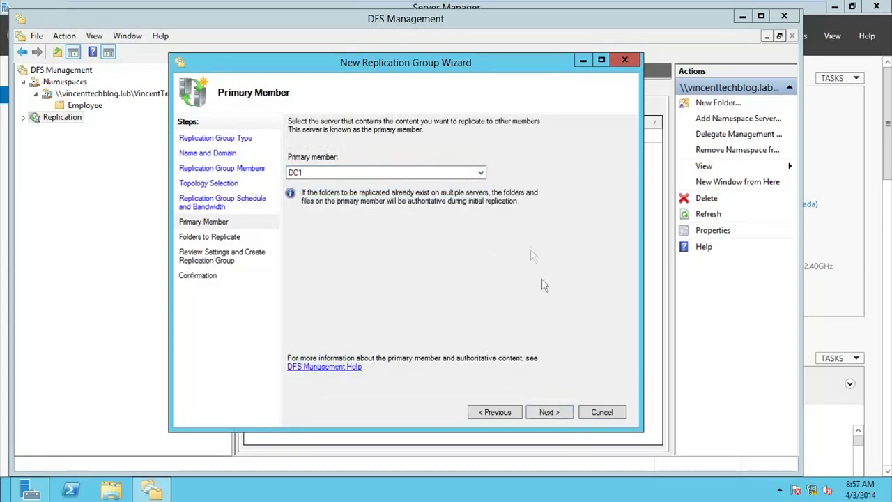
click(564, 414)
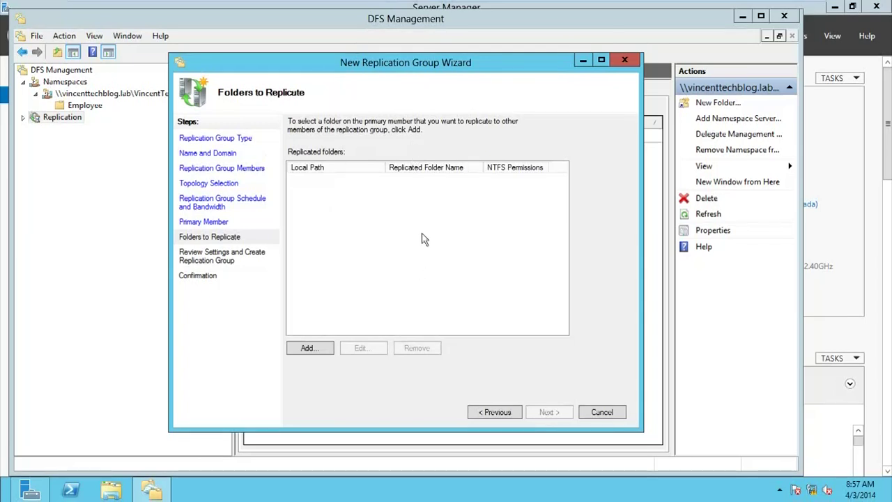
Add C:\DFSRoots\VincentTechFiles on DC1 as the folder to replicate, keeping the path-based name and existing NTFS permissions.
click(317, 350)
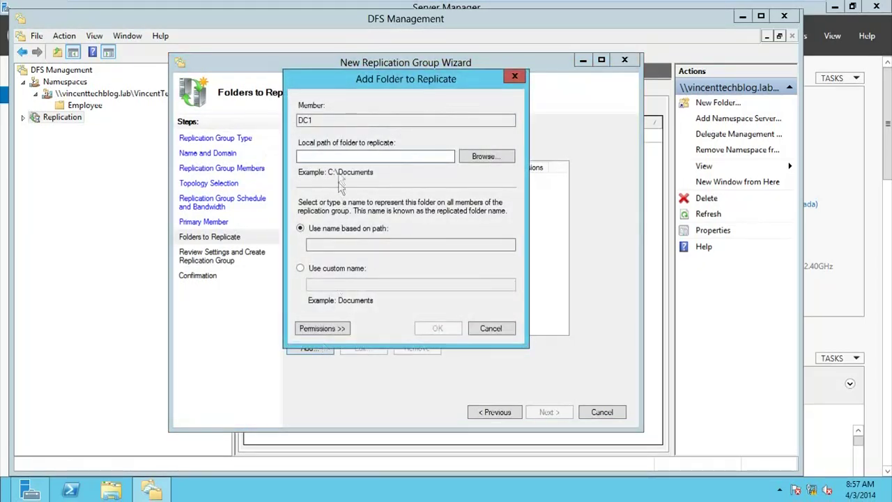
click(469, 161)
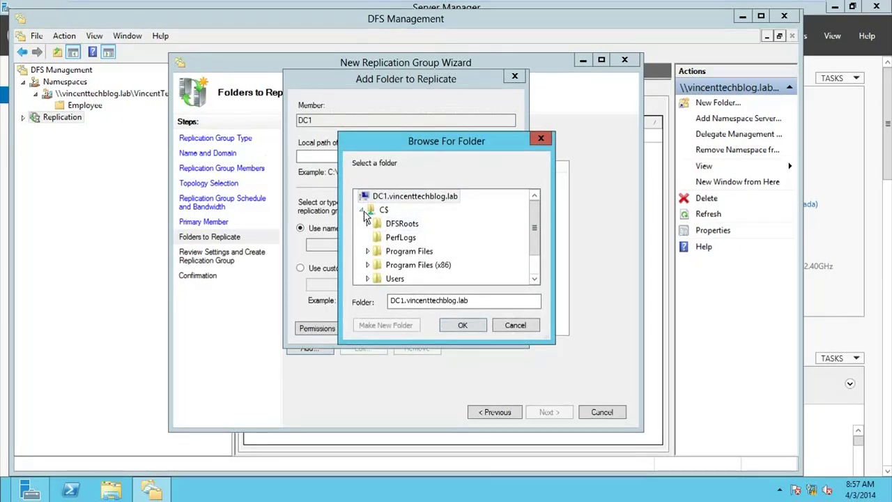
click(368, 223)
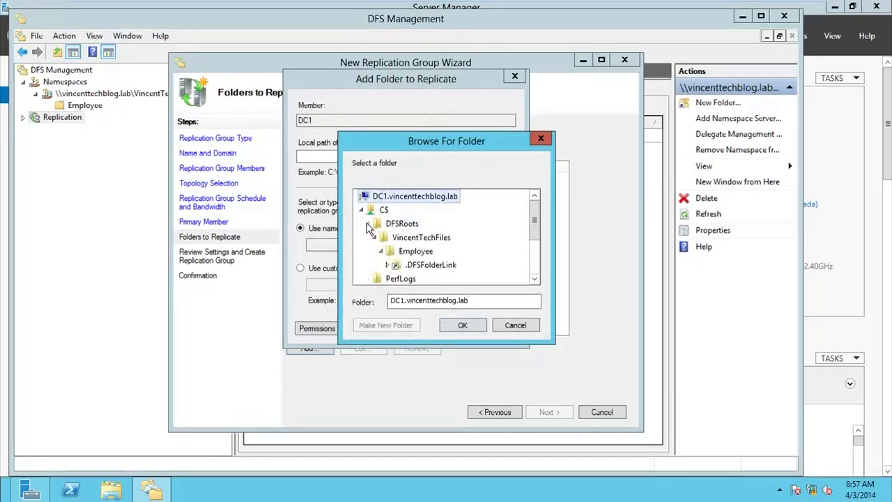
click(425, 239)
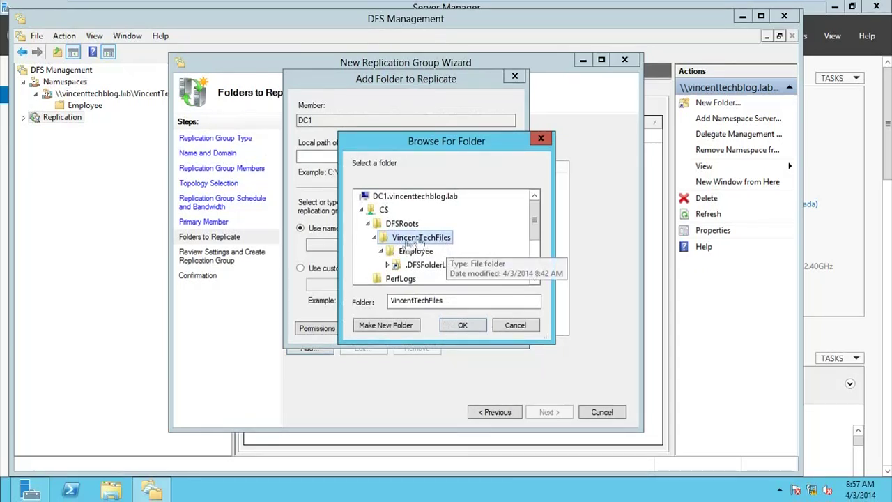
click(462, 328)
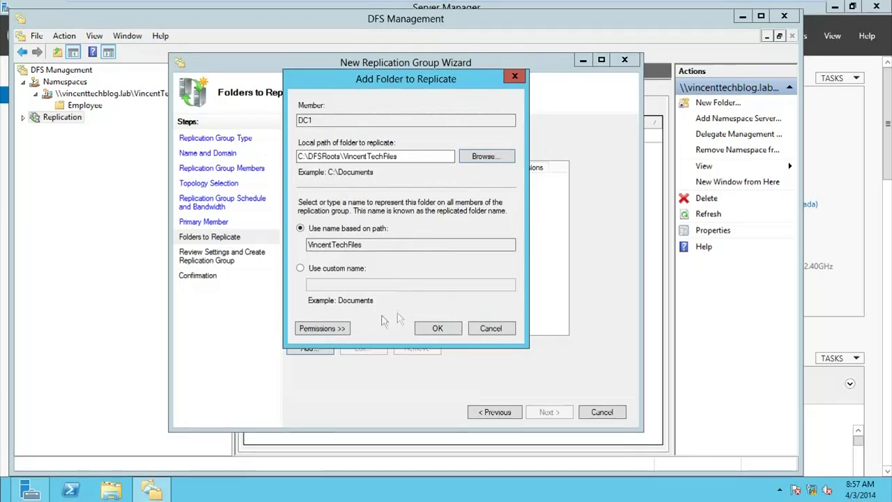
click(341, 330)
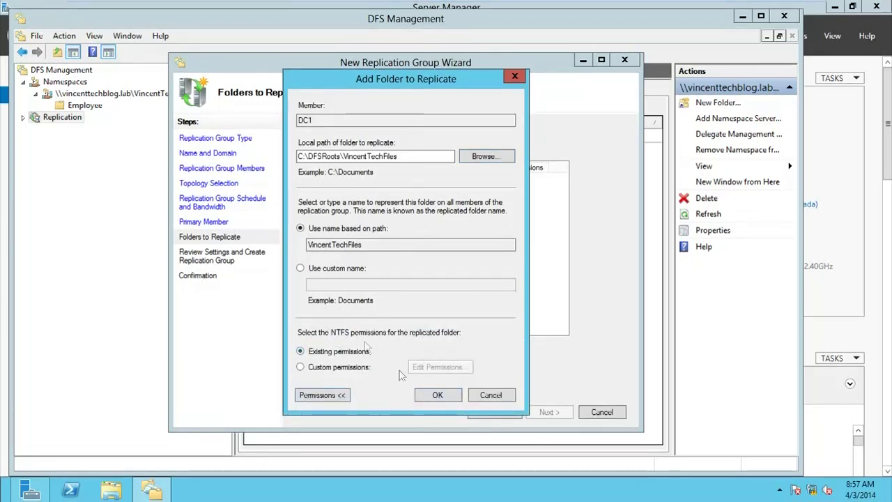
click(433, 395)
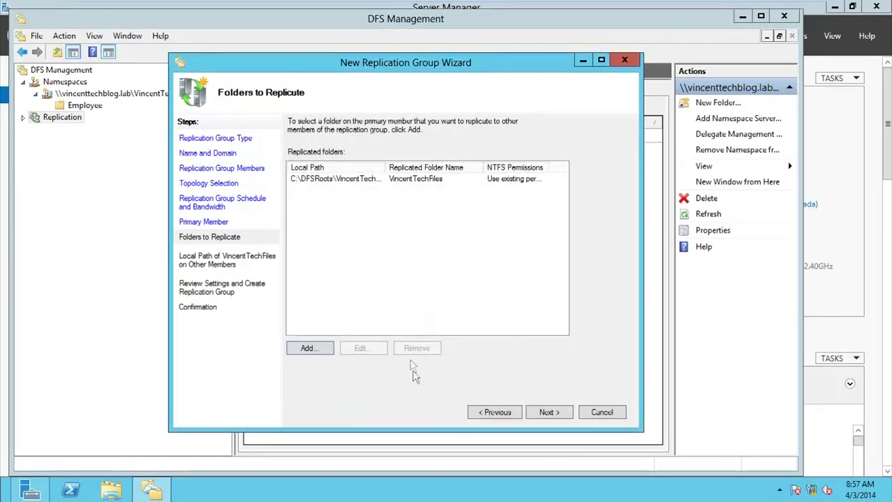
click(543, 413)
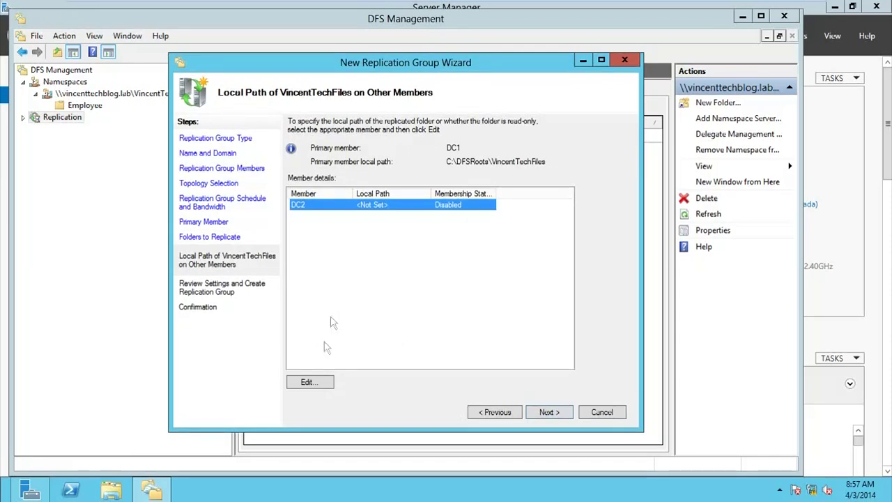
Enable DC2's membership for the replicated folder and start browsing for its local path.
click(311, 382)
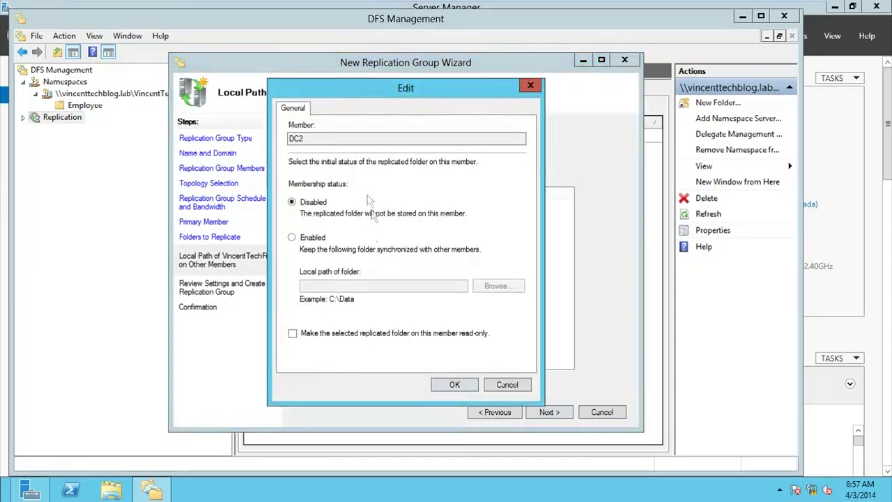
click(308, 239)
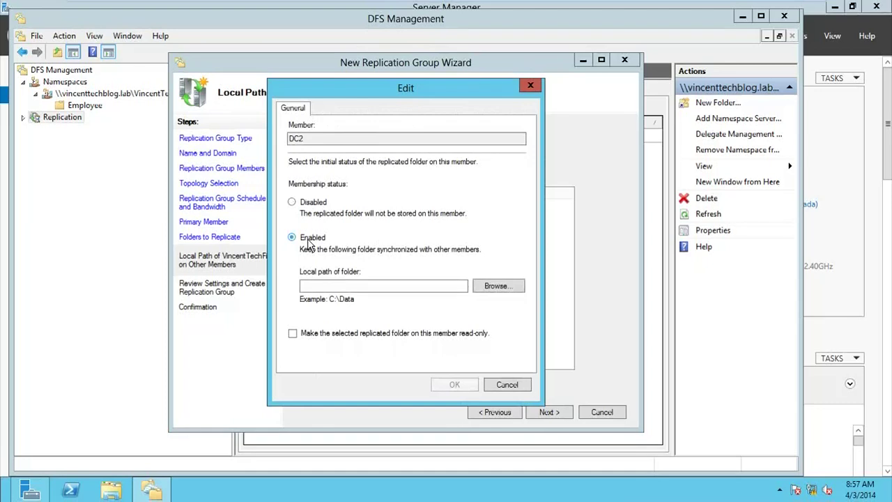
click(486, 287)
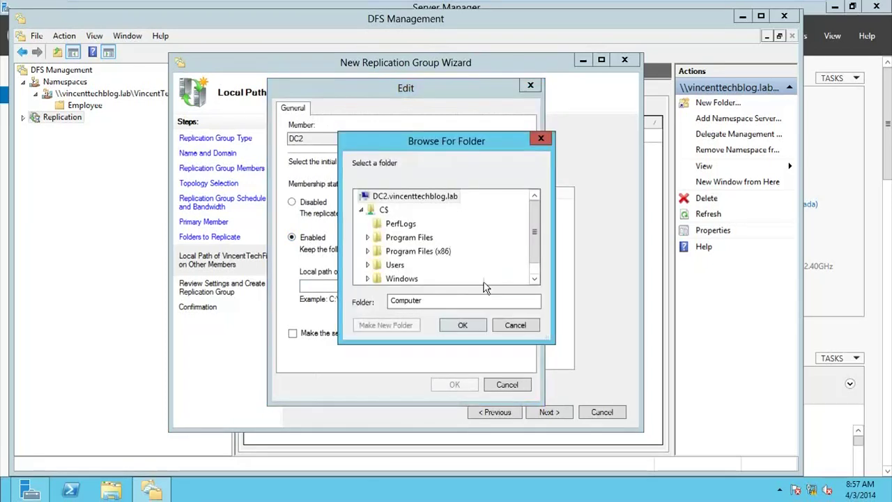
Create a new folder named VincentFilesReplication in the root of DC2's C$ share.
click(363, 212)
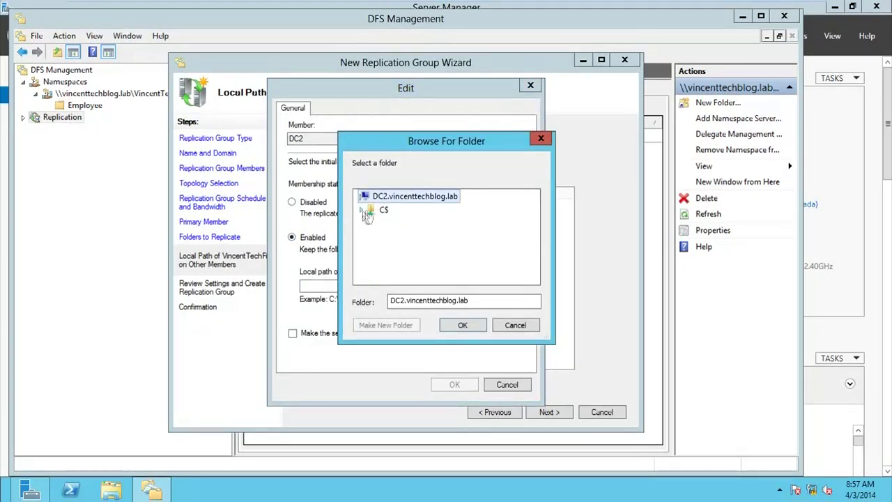
click(362, 212)
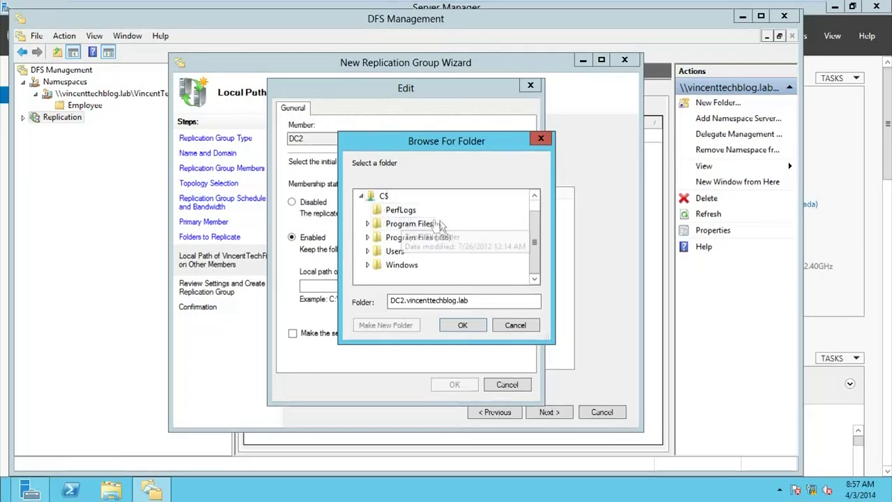
click(375, 197)
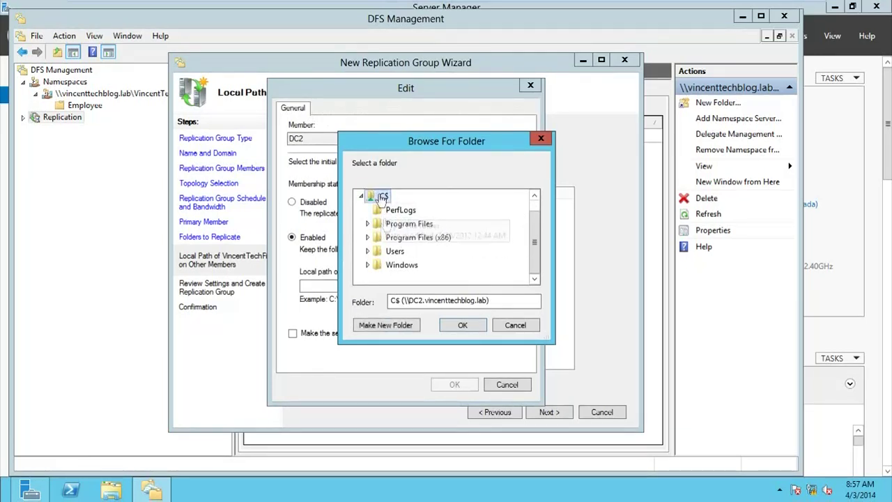
click(404, 325)
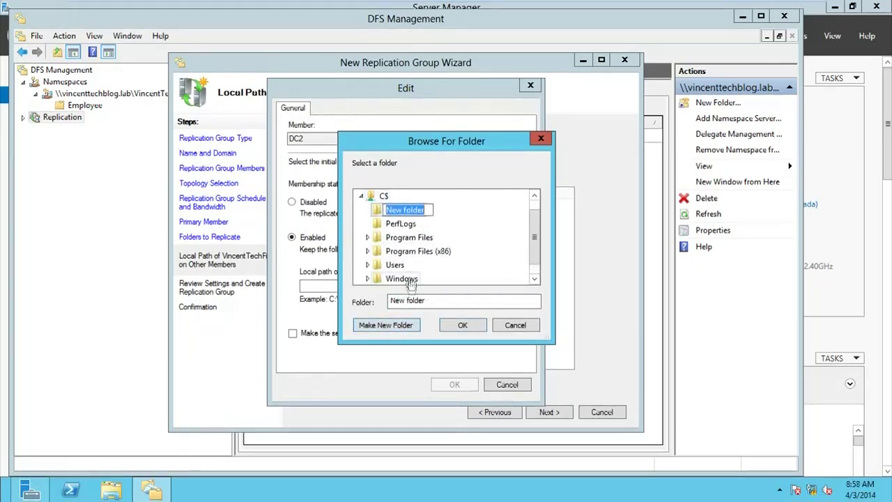
text(VincentTe)
key(BackSpace)
key(BackSpace)
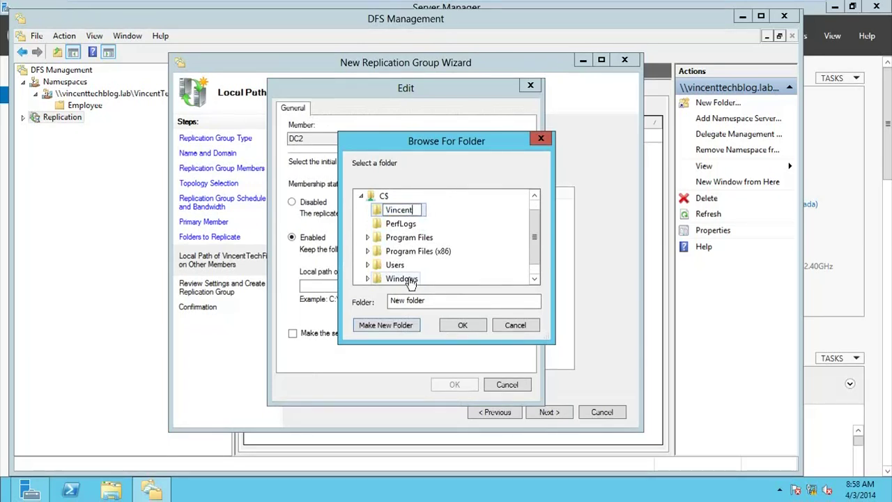
text(FilesReplication)
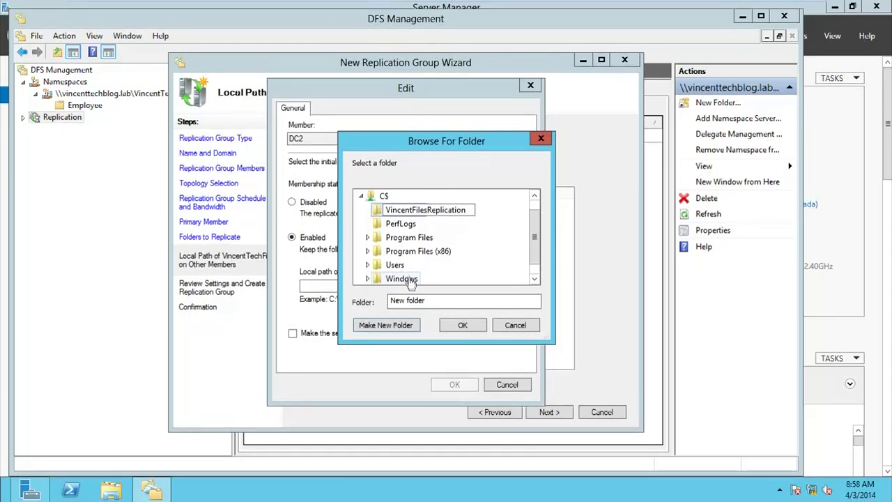
key(Return)
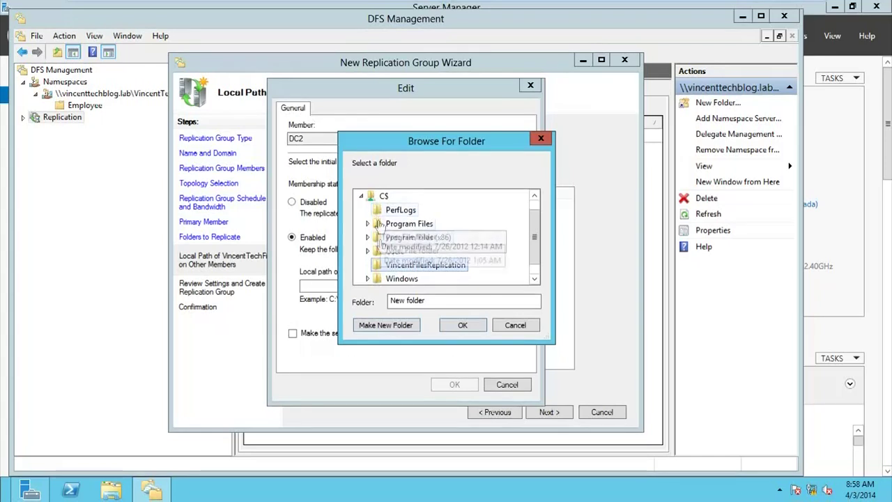
Set C:\VincentFilesReplication as DC2's local path without making it read-only, and confirm the member settings.
click(380, 196)
click(389, 268)
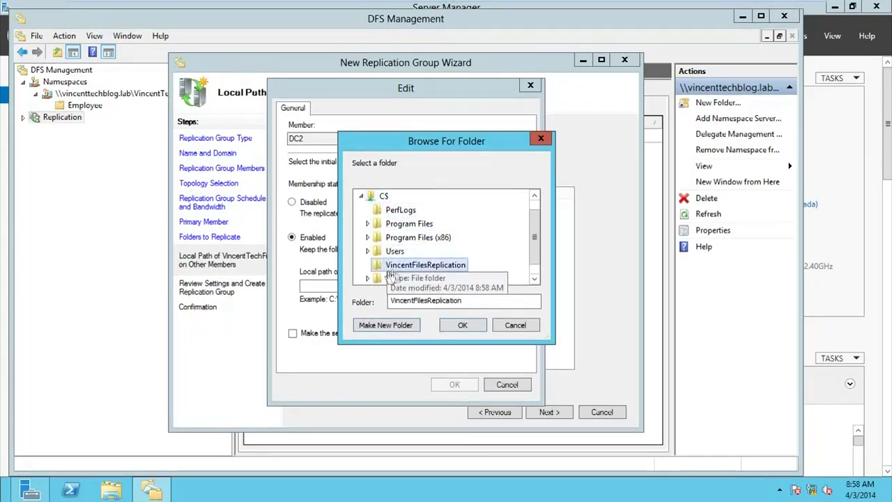
click(457, 327)
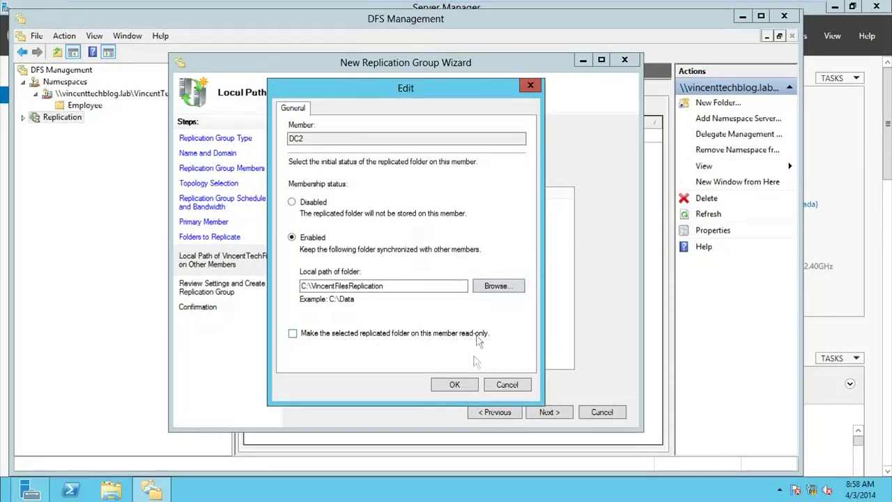
click(465, 386)
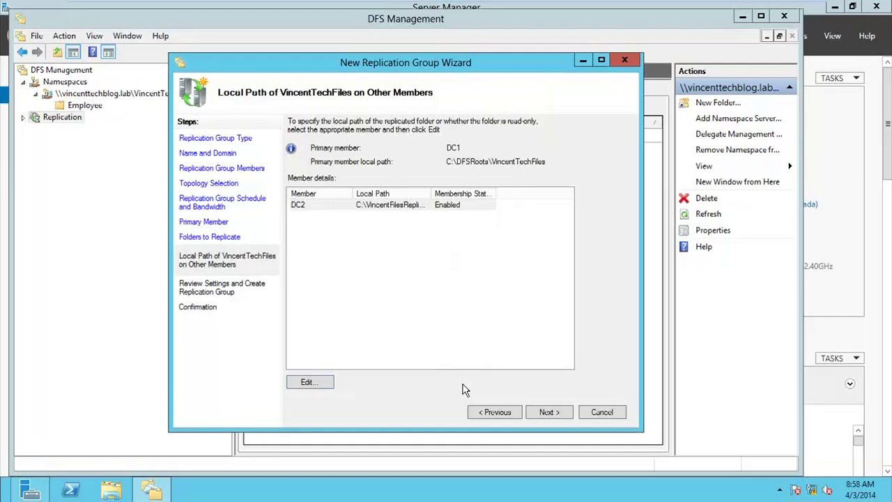
Proceed to the settings review, create the replication group and dismiss the replication delay notice.
click(551, 412)
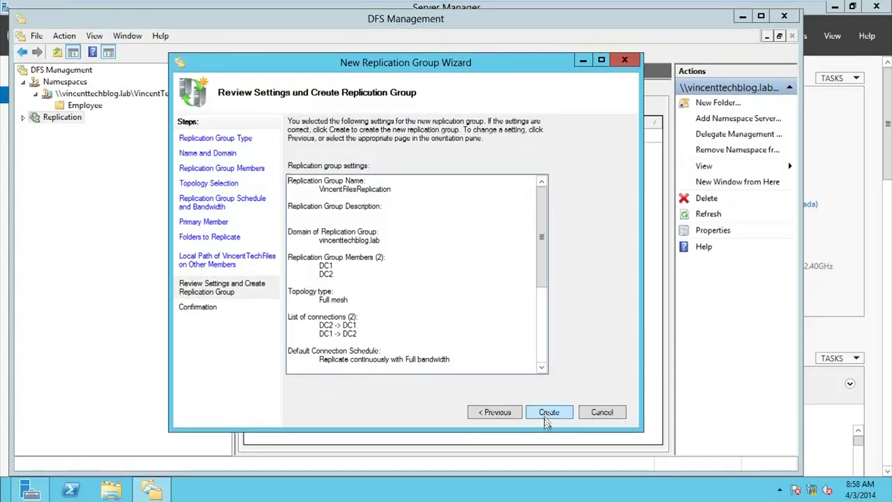
click(548, 415)
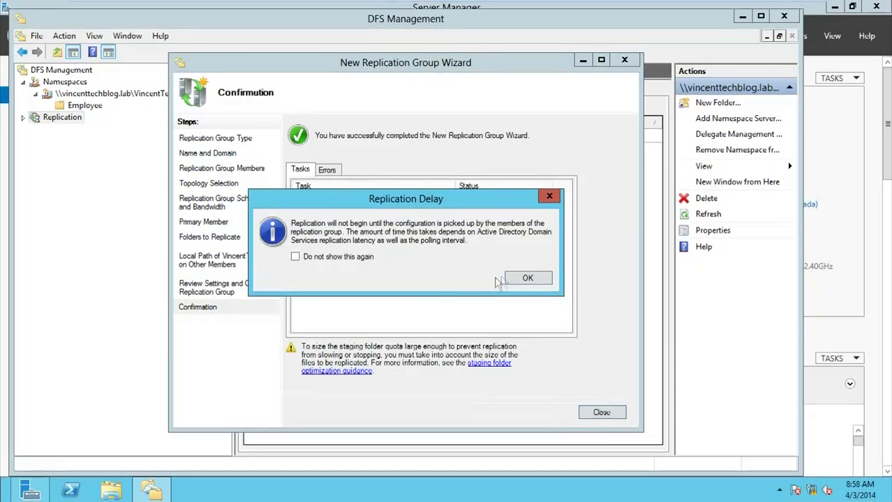
click(526, 279)
Examine the memberships, connections and replicated folders of the VincentFilesReplication group.
click(23, 117)
click(75, 130)
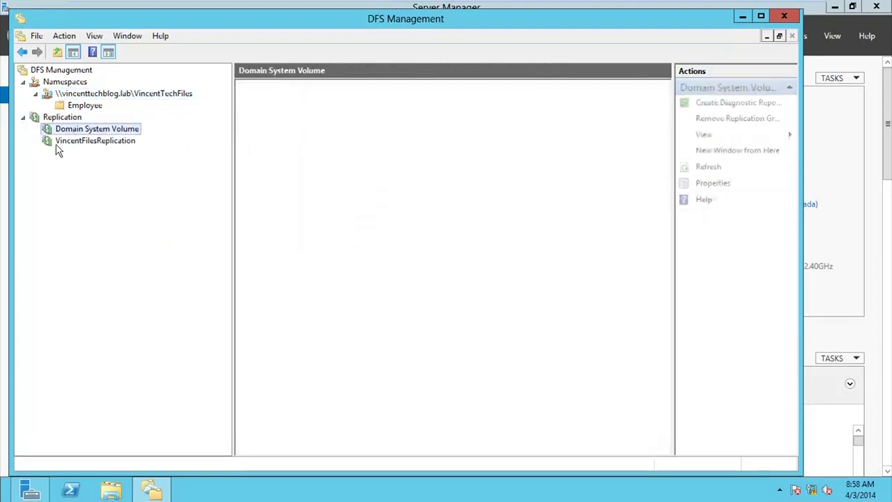
click(63, 141)
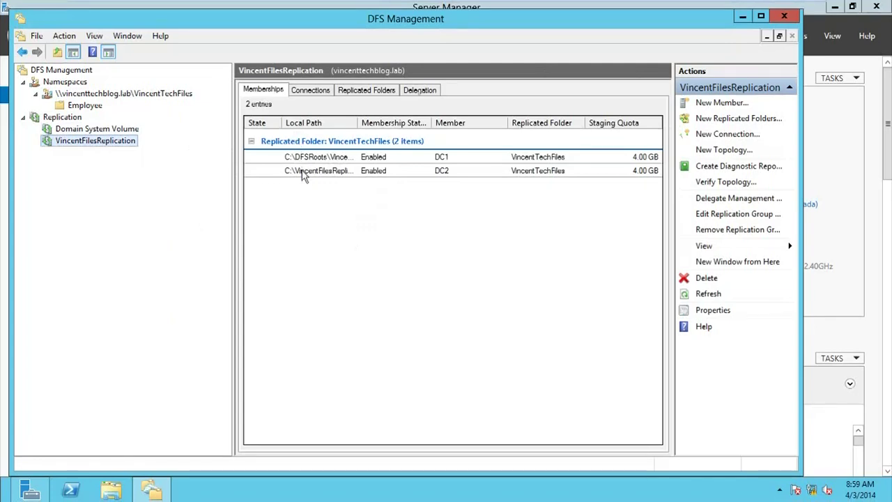
click(303, 96)
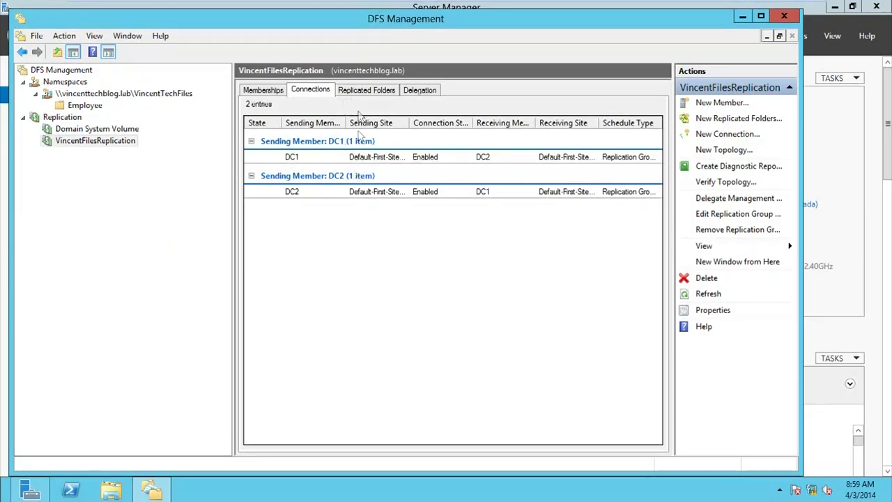
right_click(307, 164)
click(293, 160)
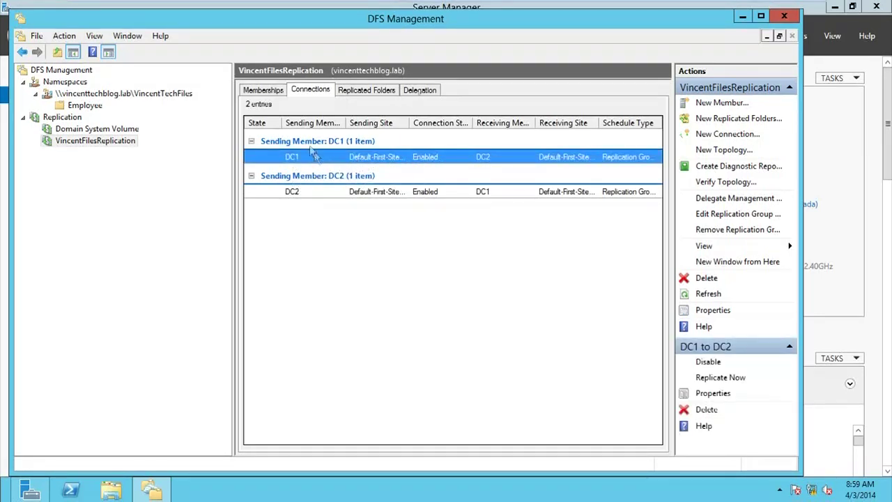
click(263, 91)
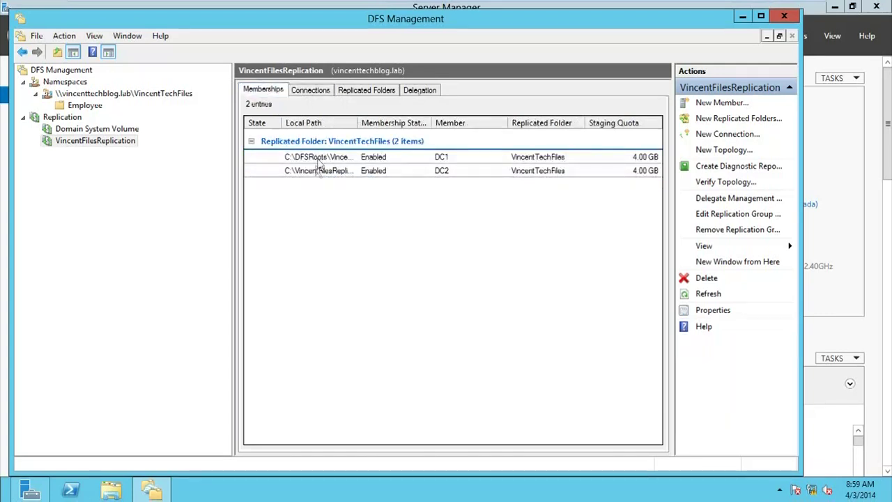
click(353, 91)
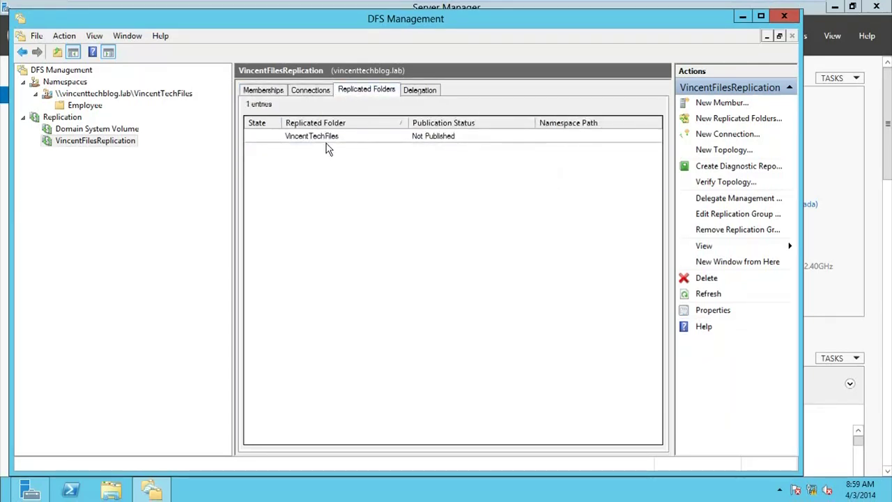
Replicate the DC1 to DC2 connection immediately using the normal schedule, and dismiss the notice.
click(307, 91)
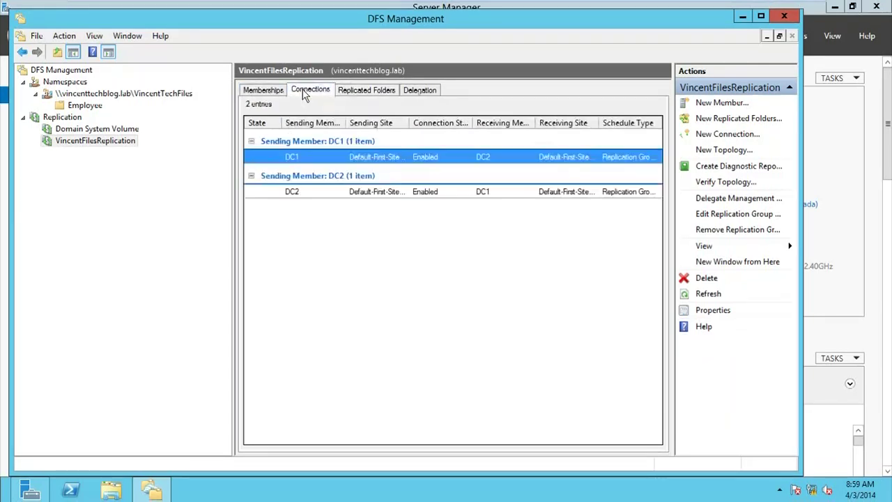
right_click(329, 162)
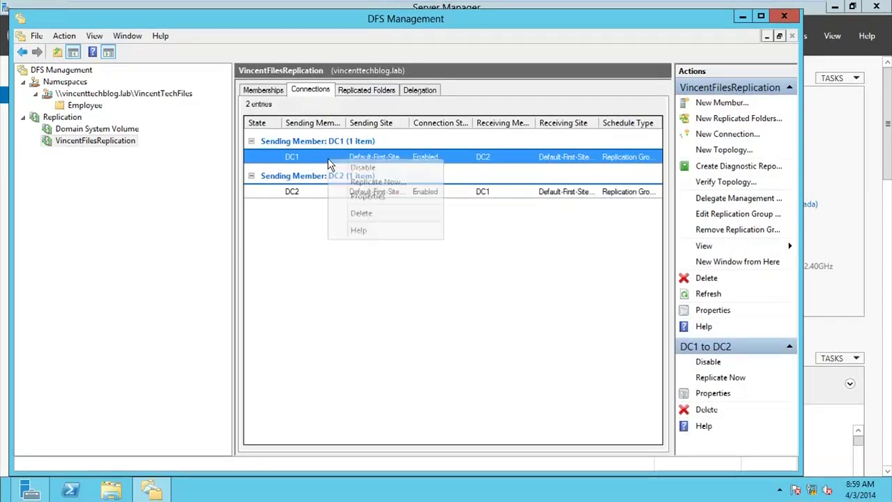
click(344, 184)
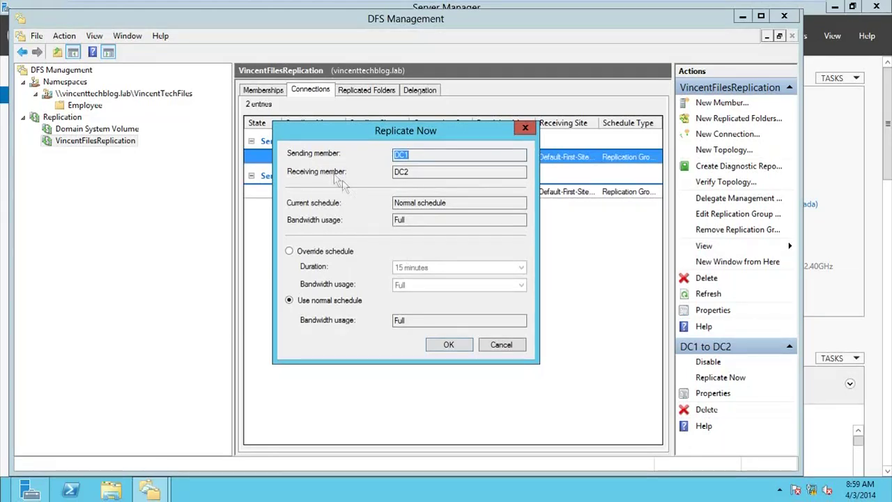
key(Tab)
click(433, 349)
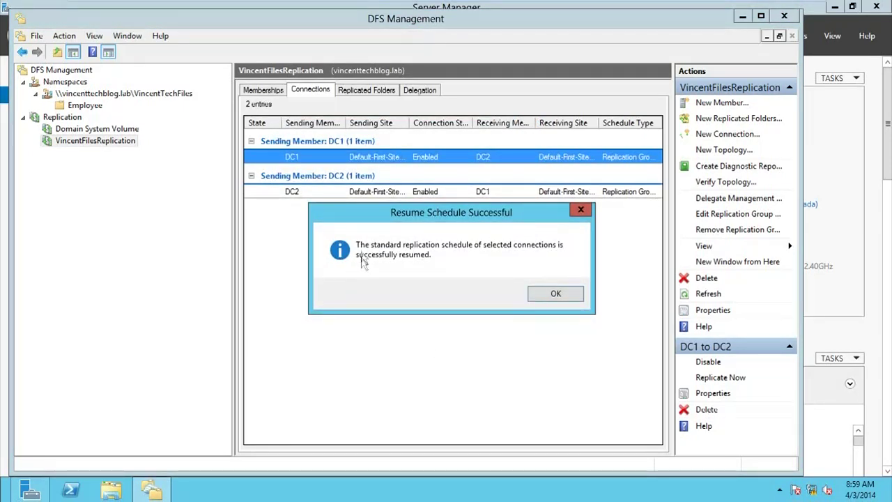
click(541, 296)
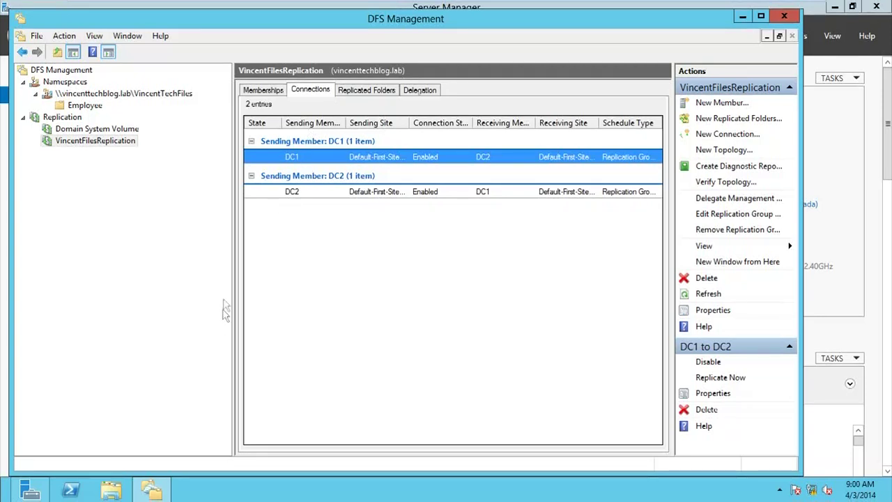
Open \\vincenttechblog.lab\VincentTechFiles on DC1, look inside its Employee folder and return to the namespace root.
key(super+r)
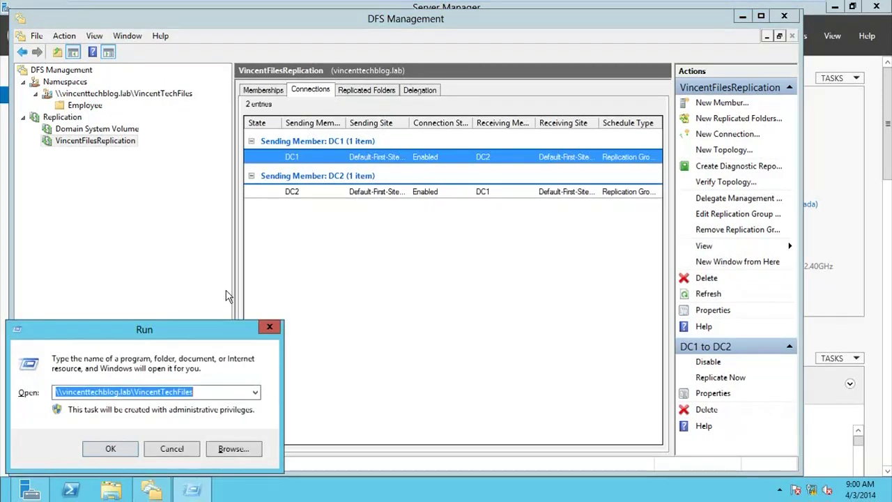
key(Return)
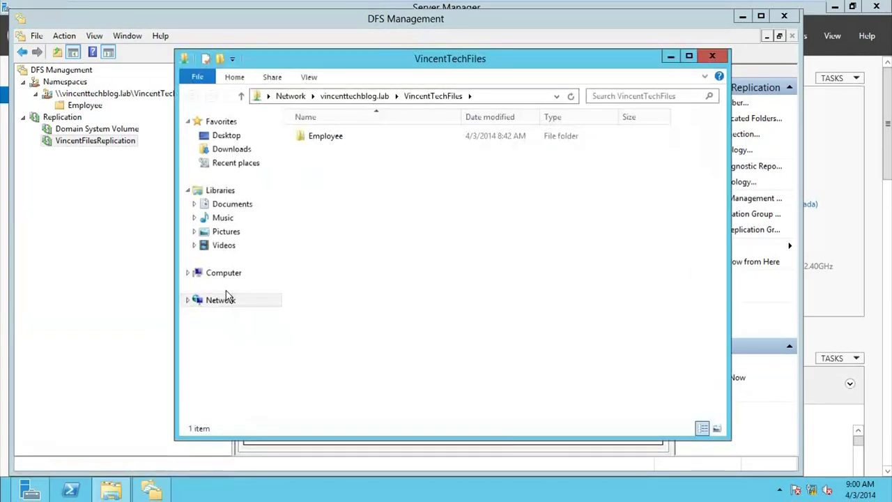
click(389, 97)
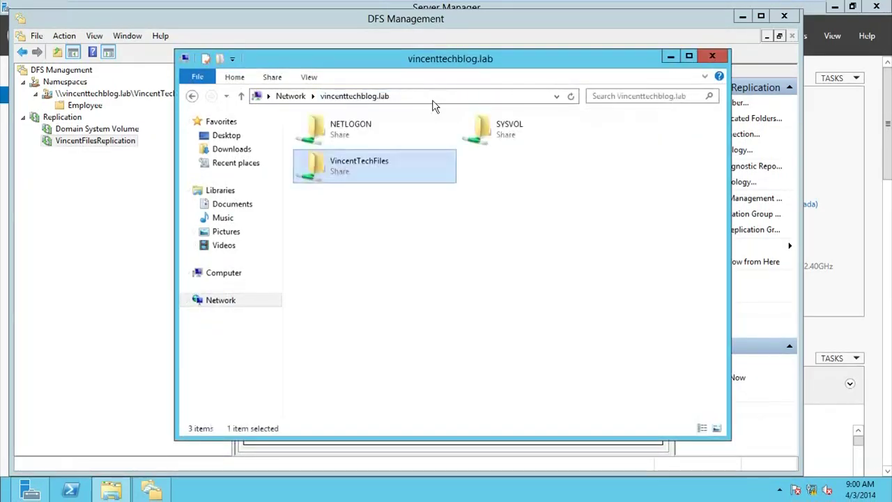
double_click(380, 183)
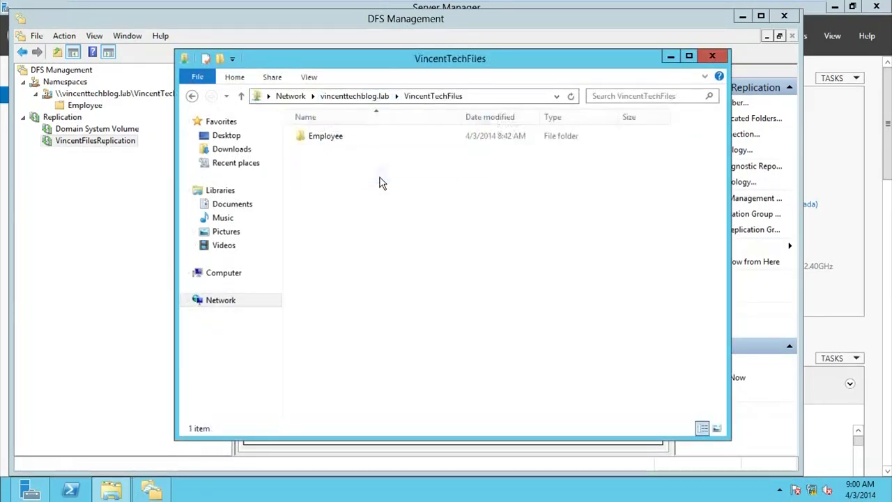
double_click(317, 139)
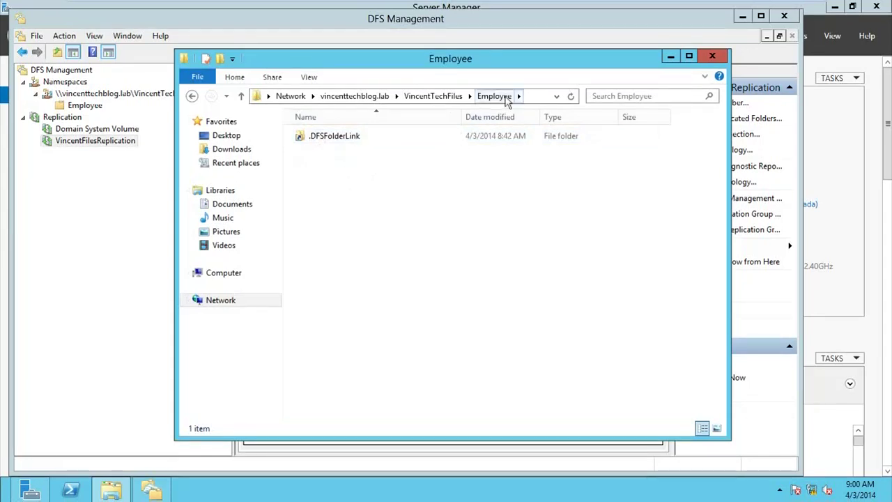
click(436, 97)
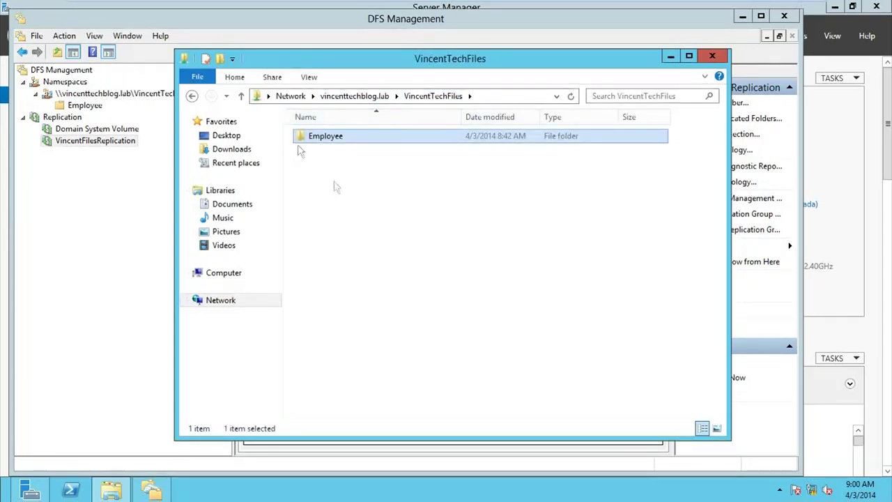
Create a folder named "Created from DC1" in the VincentTechFiles namespace root and close the window.
click(236, 78)
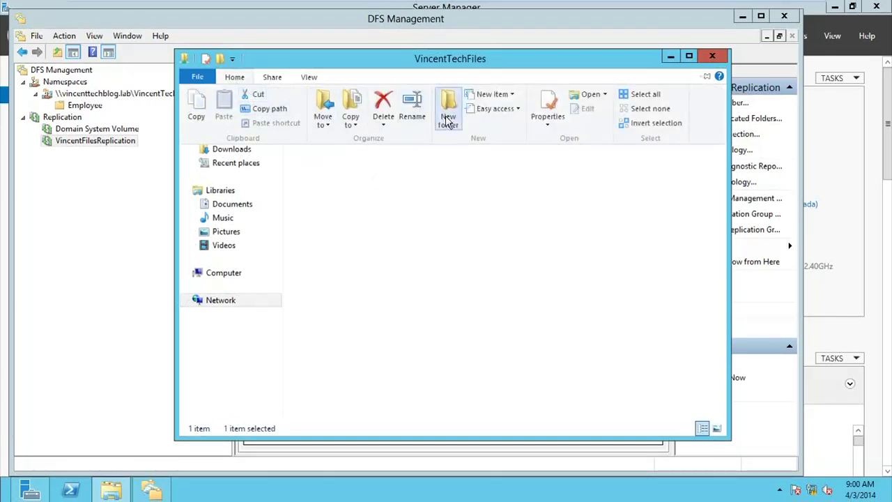
click(448, 115)
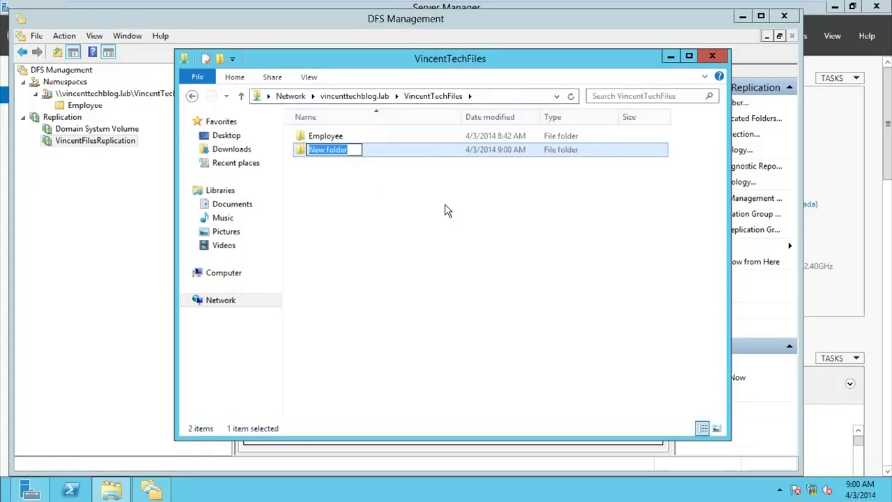
text(Fol)
key(BackSpace)
key(BackSpace)
key(BackSpace)
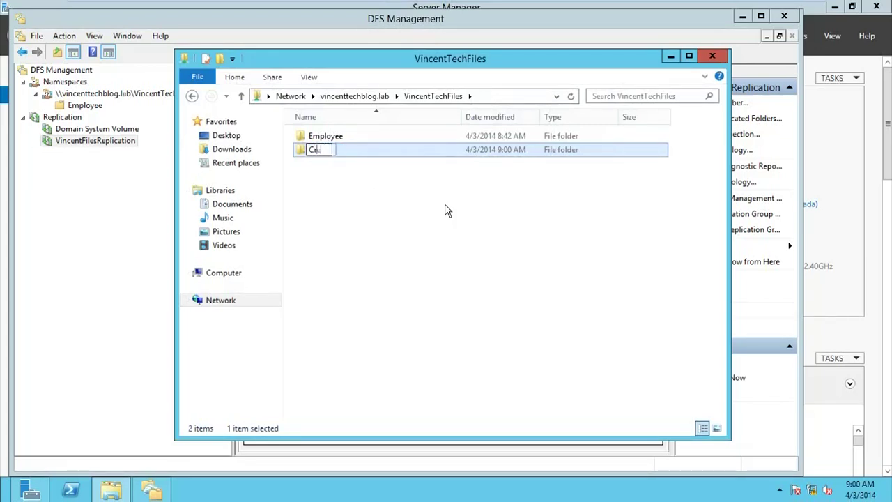
text(Created from DC1)
key(Return)
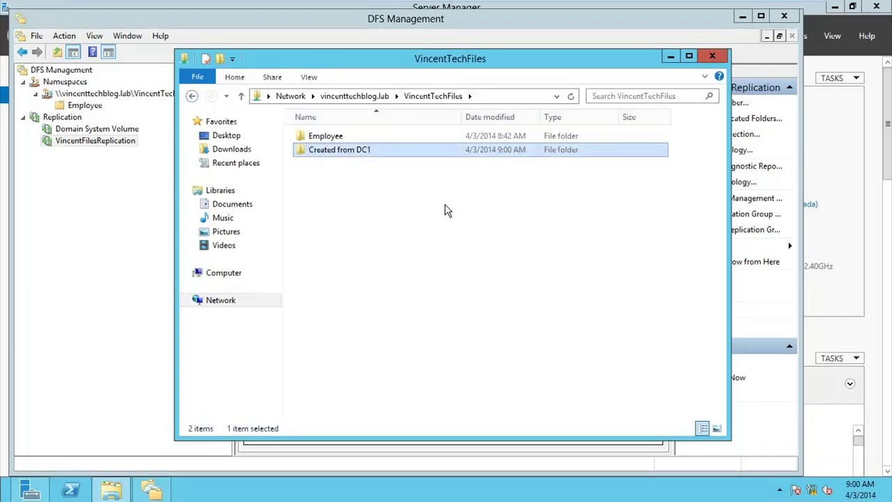
click(344, 185)
click(333, 153)
click(351, 213)
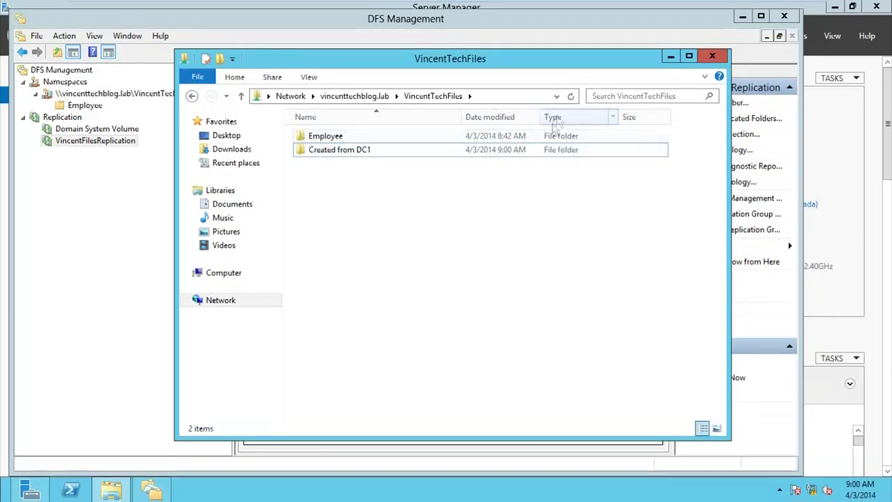
click(712, 56)
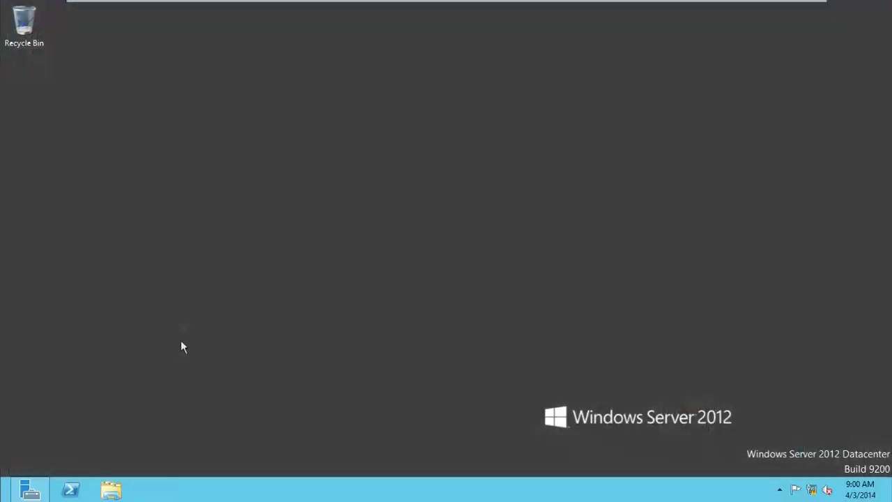
On DC2, open the shared namespace \\vincenttechblog.lab\VincentTechFiles.
key(super+r)
text(\\vincenttechbl)
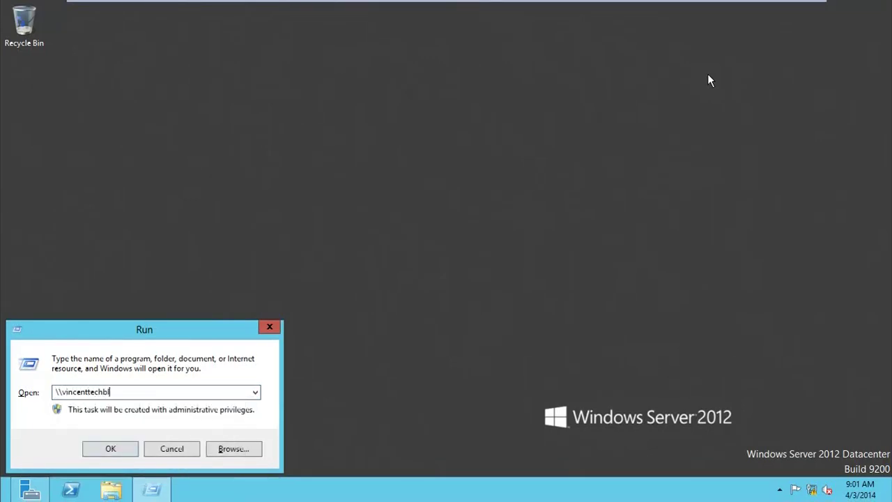
text(og.lab\)
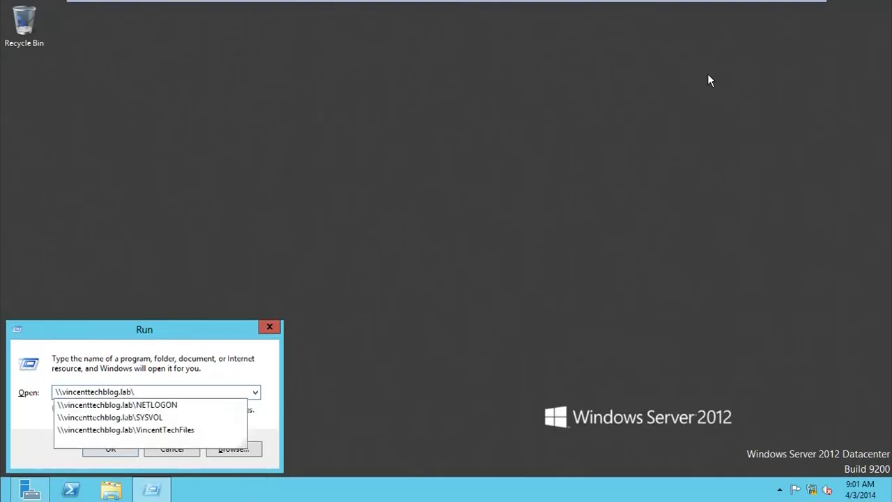
key(Down)
key(Down)
key(Down)
key(Return)
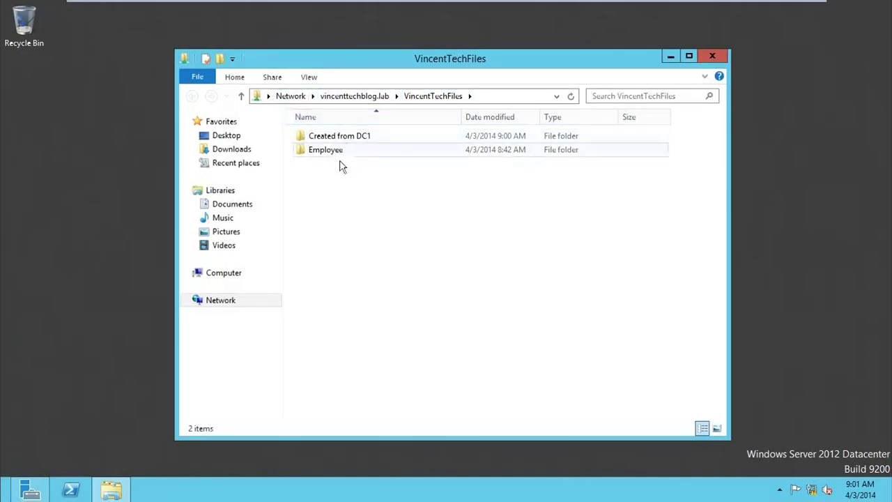
Create a folder named "Created from DC2" in the VincentTechFiles namespace from DC2.
click(235, 78)
click(444, 111)
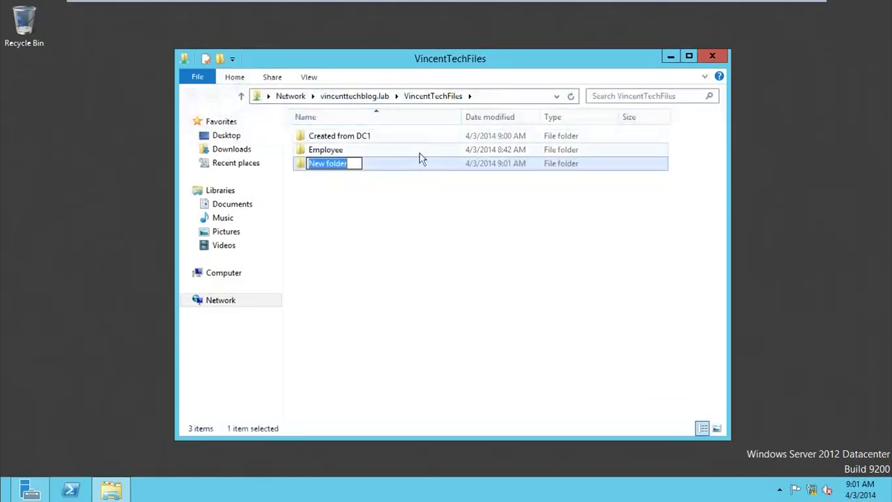
text(Crea)
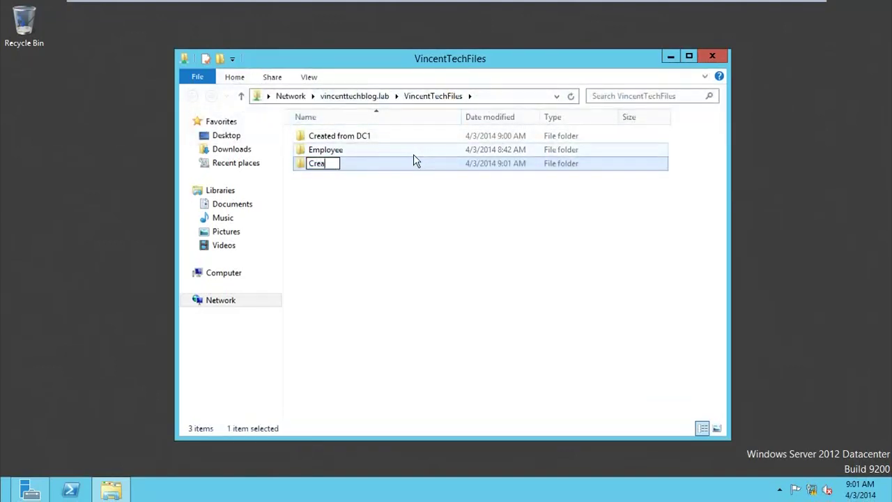
text(ted from DC2)
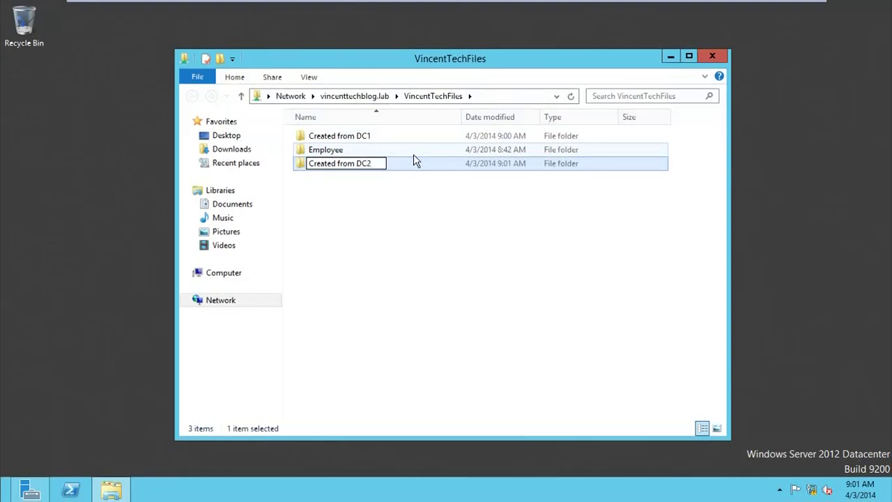
key(Return)
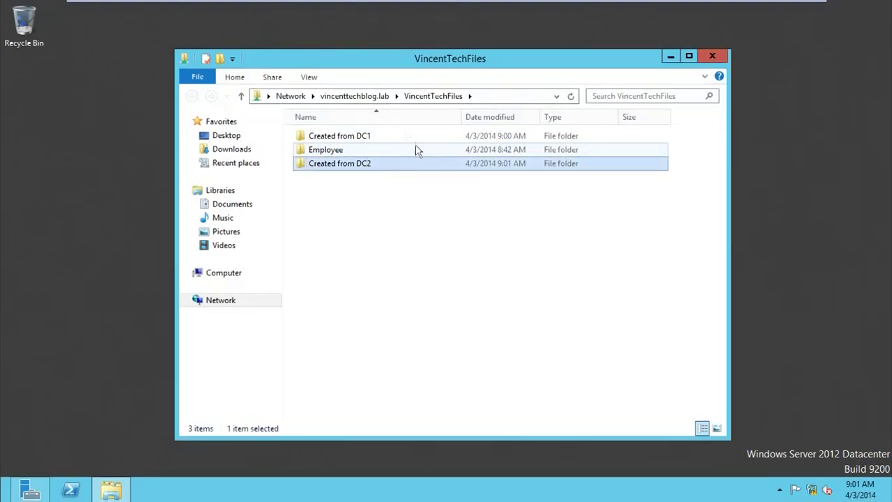
Add another folder named "New Video" to the VincentTechFiles namespace from DC2.
click(234, 77)
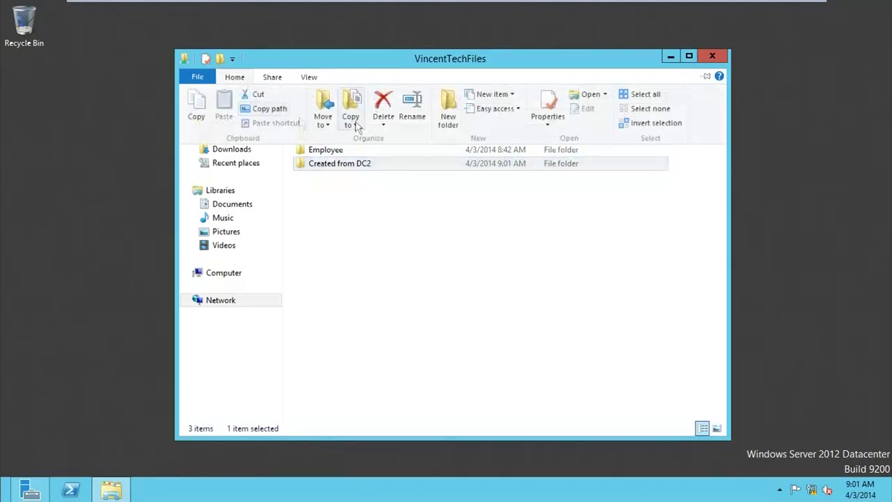
click(445, 112)
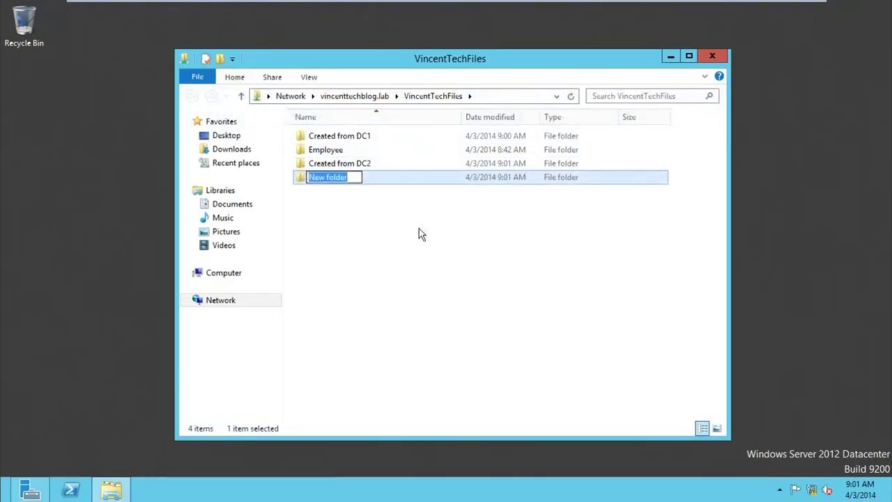
text(New Video)
key(Return)
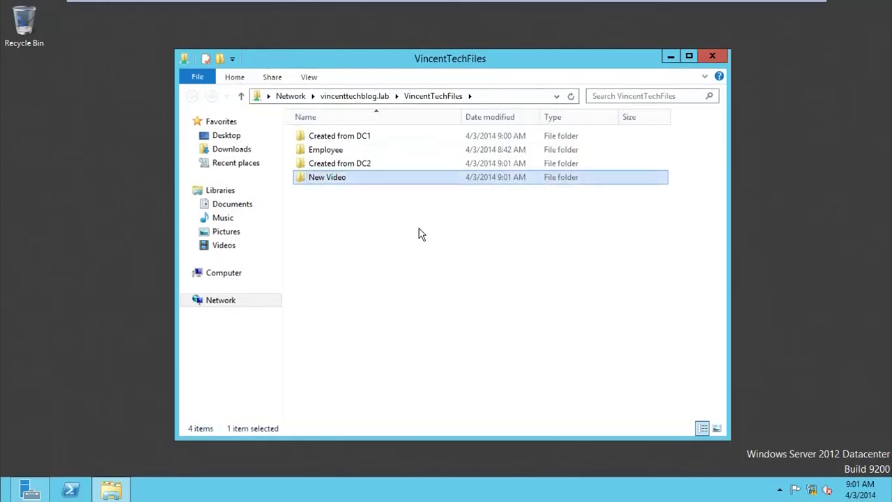
click(403, 203)
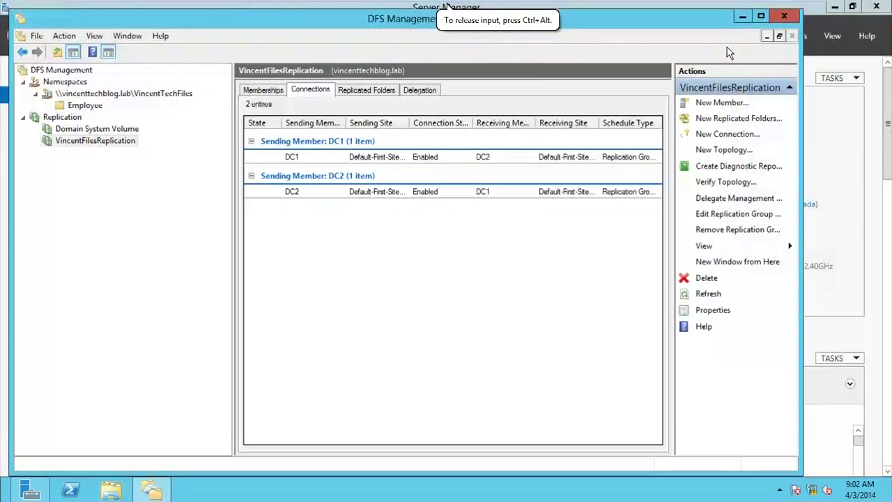
Back on DC1, check \\vincenttechblog.lab\VincentTechFiles for the folders created from DC2, and close the share's window.
key(super+e)
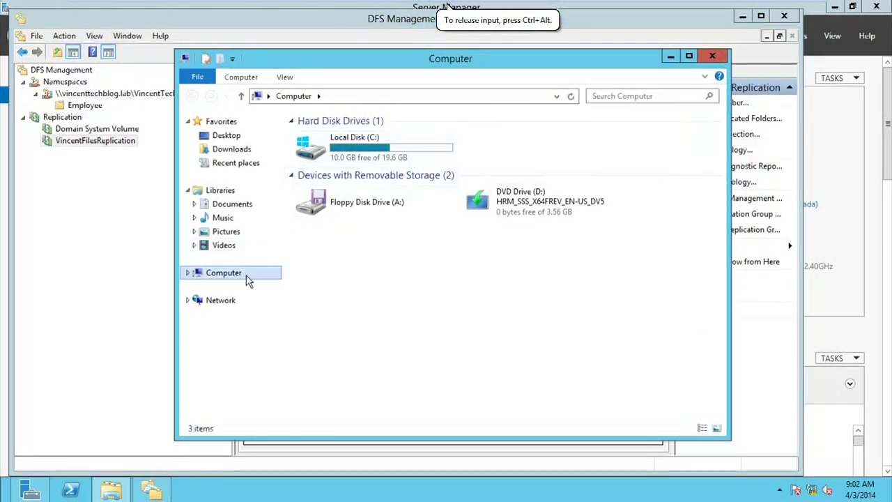
key(super+r)
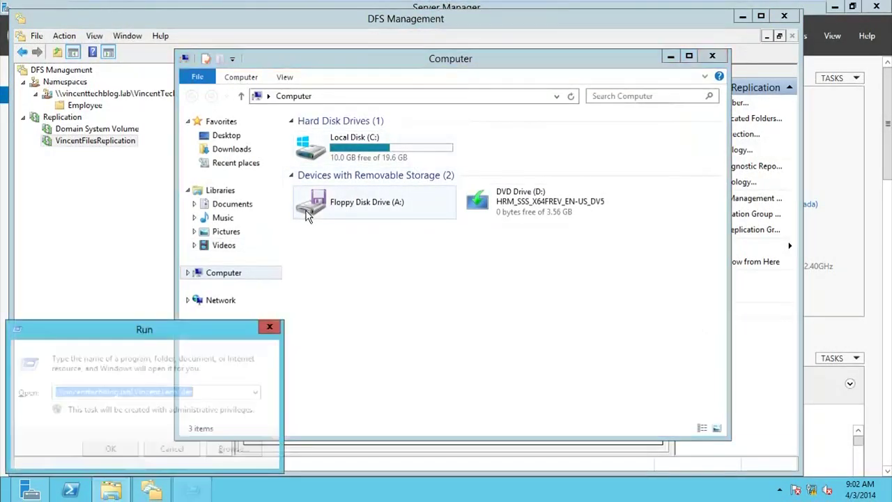
key(Return)
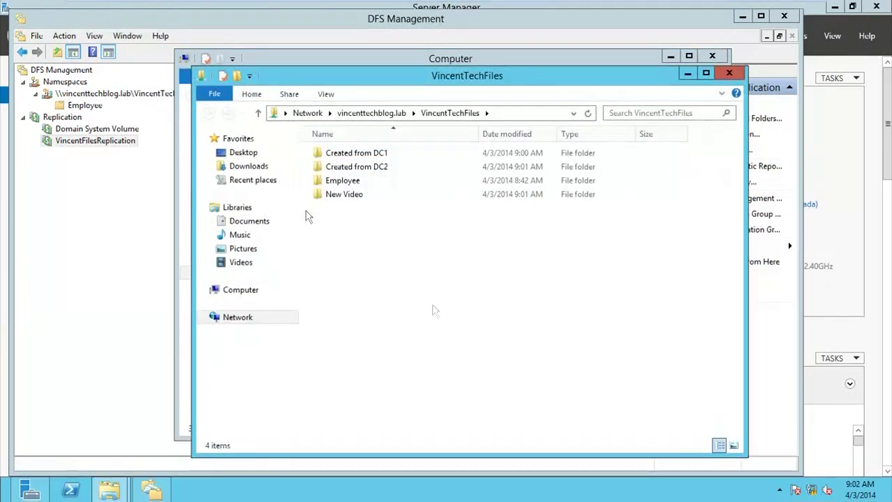
drag(423, 298, 378, 175)
click(377, 170)
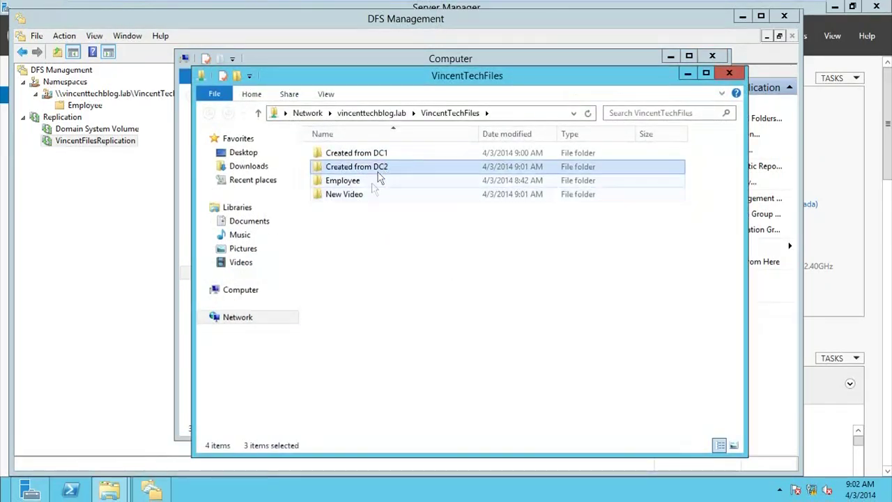
click(363, 198)
click(366, 235)
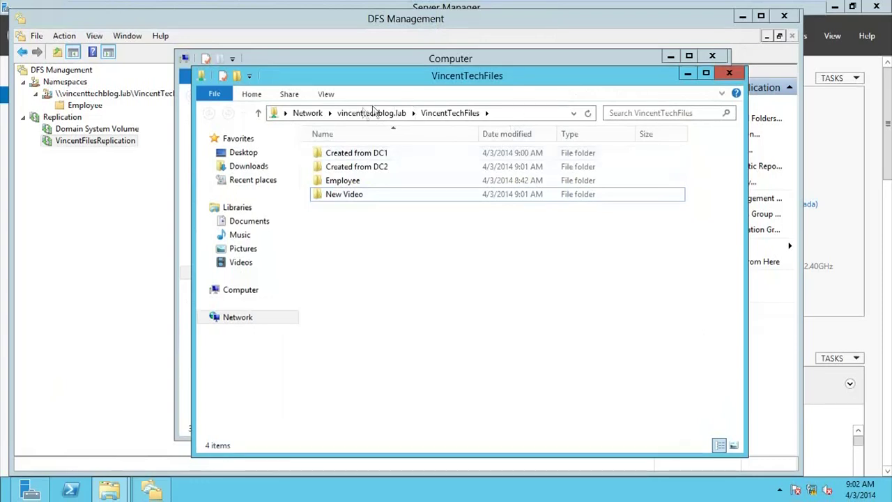
click(729, 73)
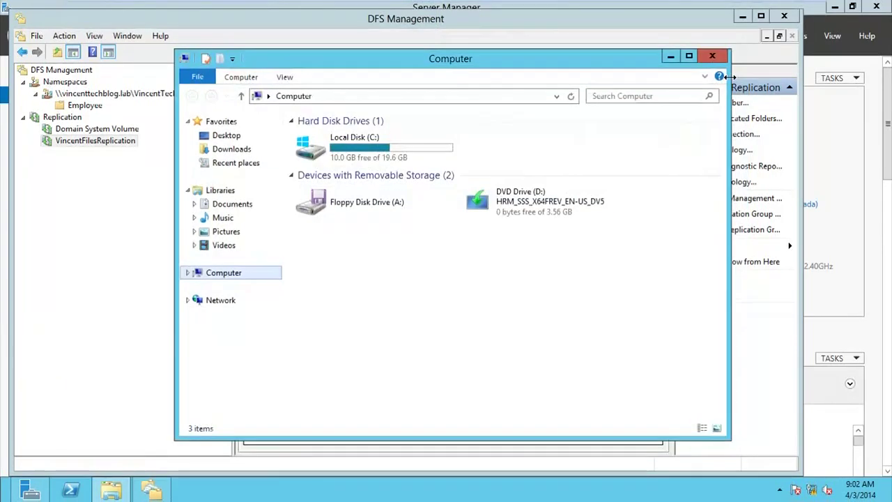
Check the replicated folders in C:\DFSRoots\VincentTechFiles on DC1, then close the file window and minimize DFS Management.
double_click(335, 153)
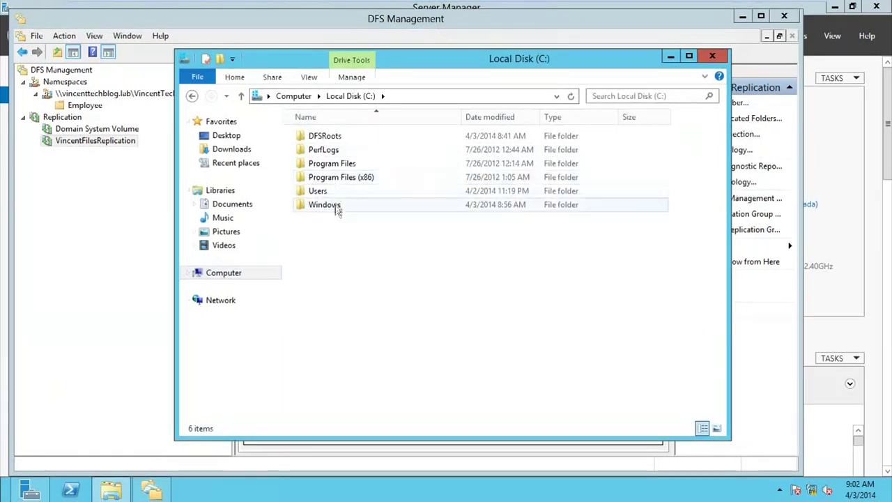
double_click(333, 138)
click(337, 141)
double_click(336, 140)
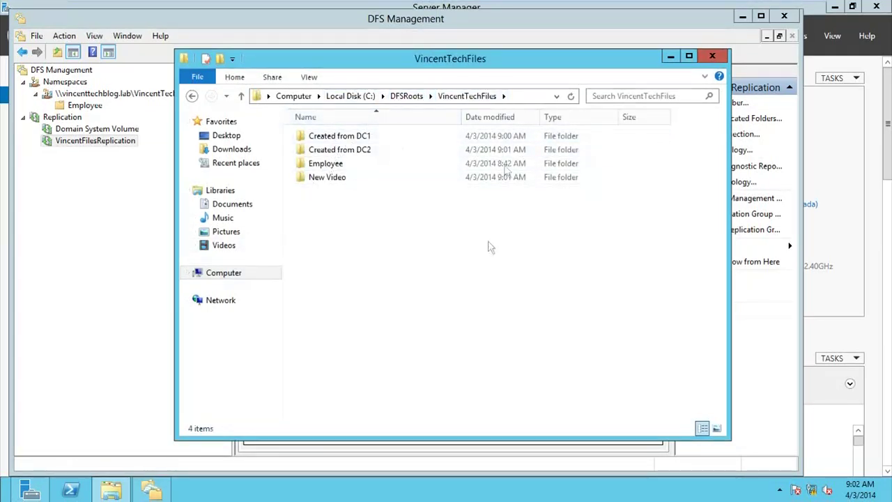
click(212, 273)
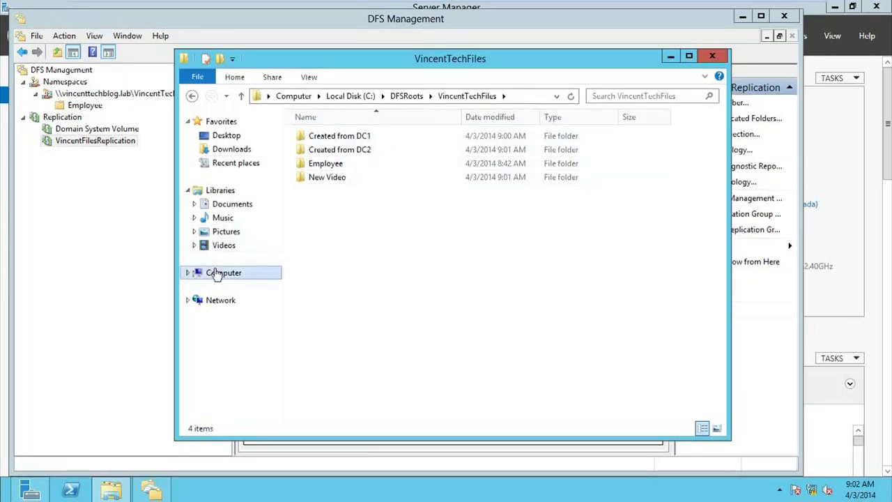
click(711, 57)
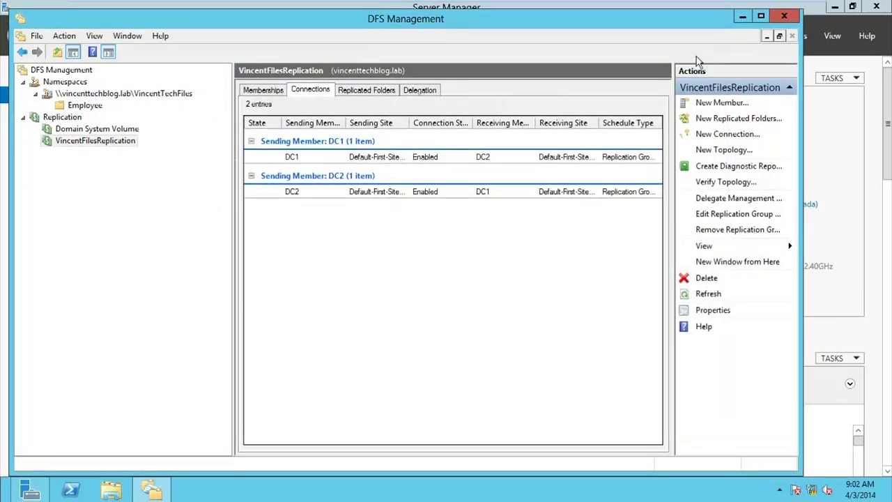
click(744, 16)
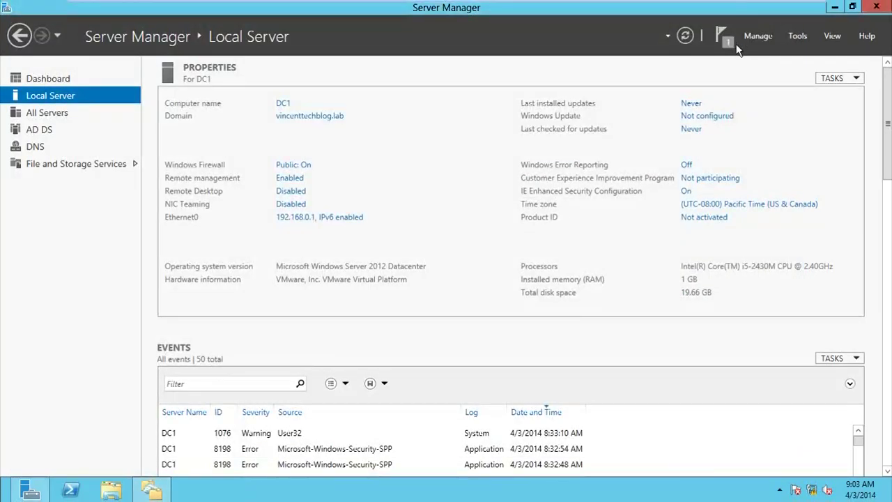